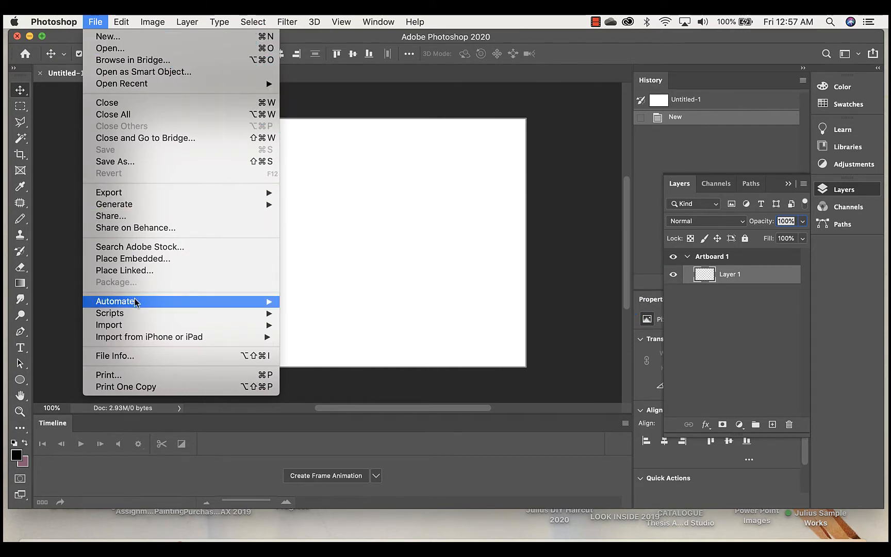
Run the Load Files into Stack script and start browsing for the source image files.
mouse_move(122, 317)
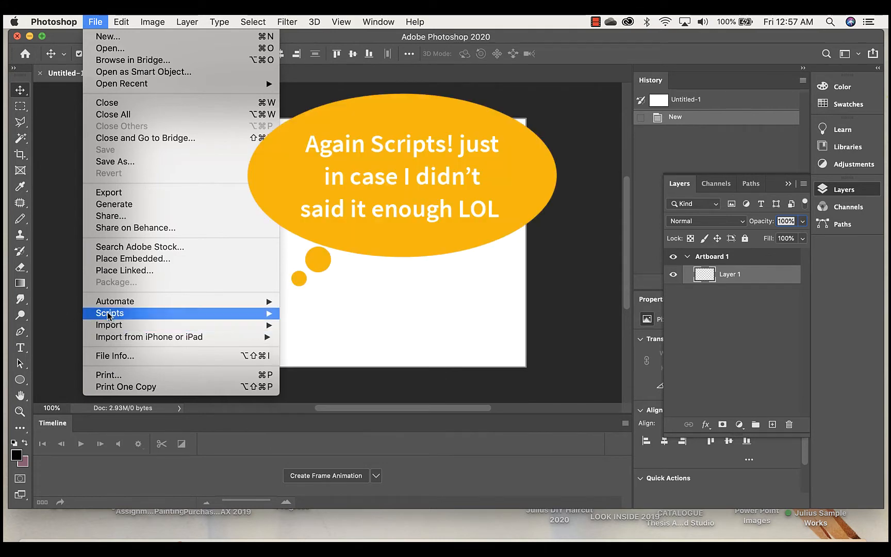
mouse_move(274, 315)
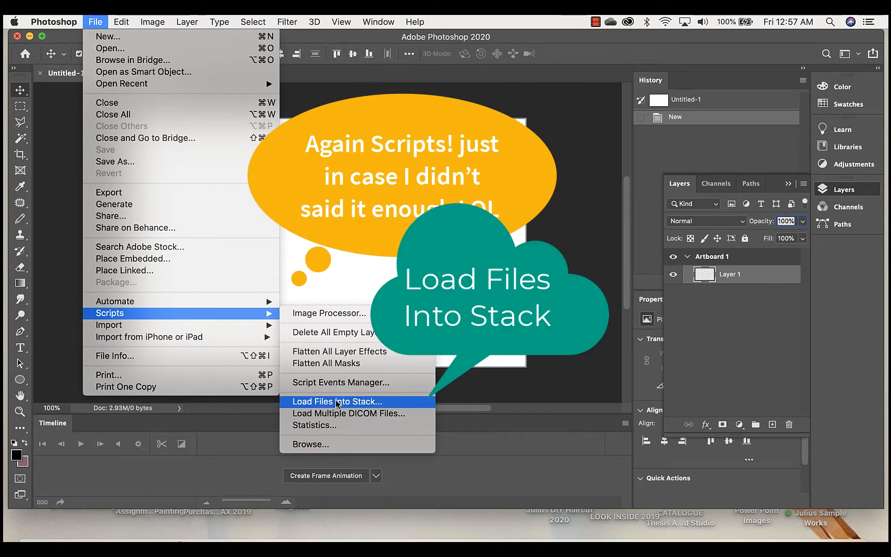
left_click(379, 402)
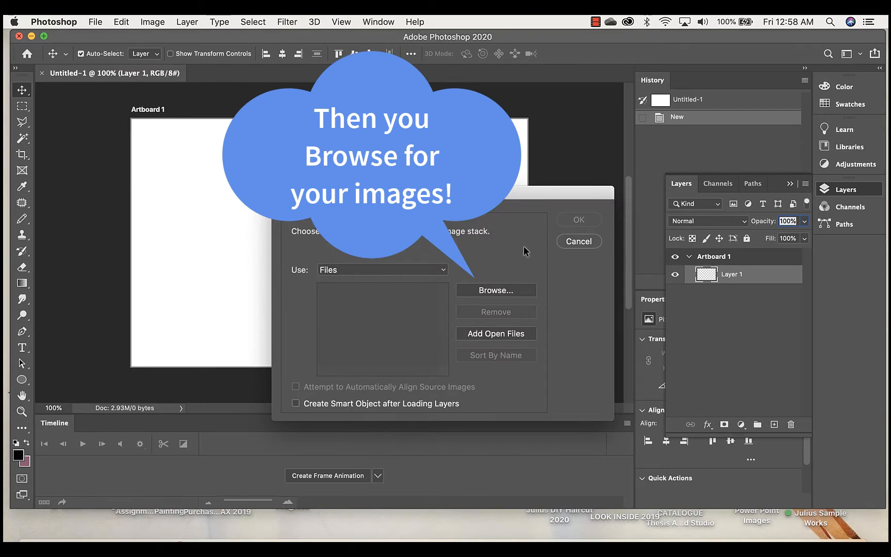
left_click(508, 291)
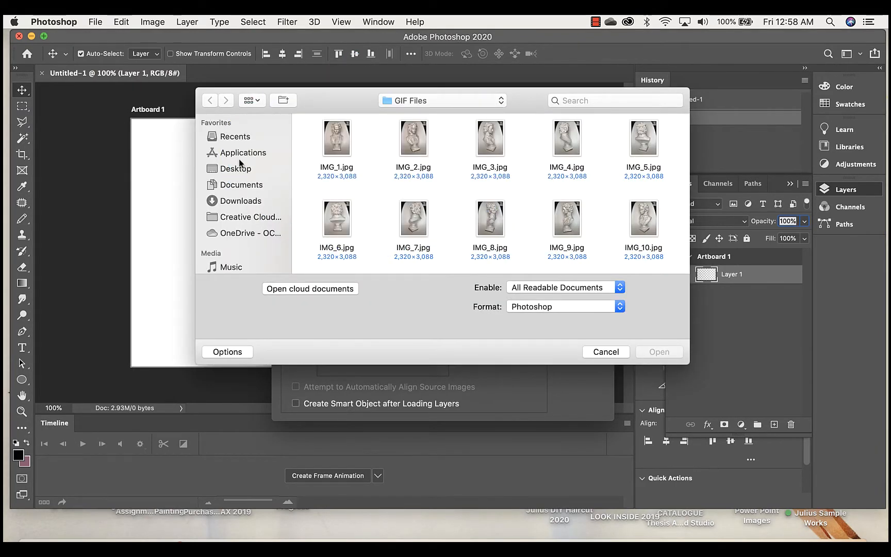
Open the facial tattoo project folder on the Desktop and locate the HEIC bust photos beside the GIF Files folder.
left_click(235, 169)
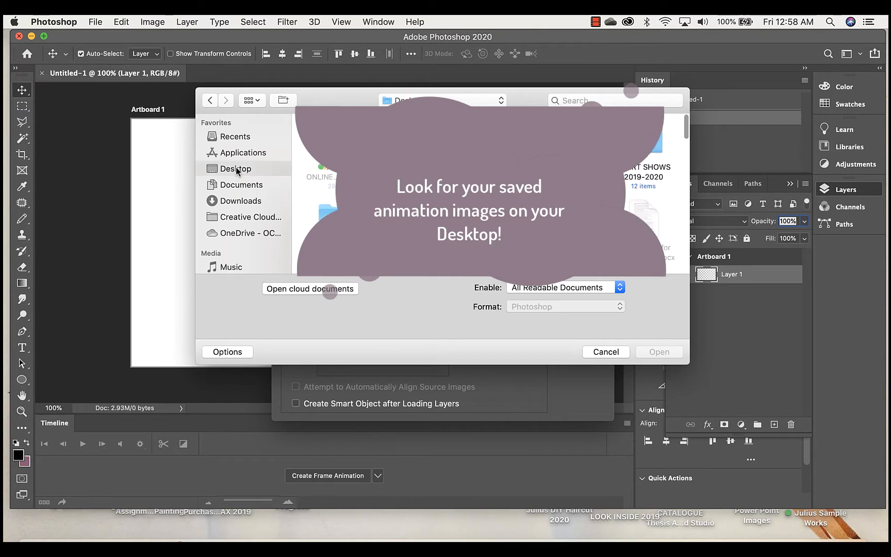
scroll(488, 193, "down", 5)
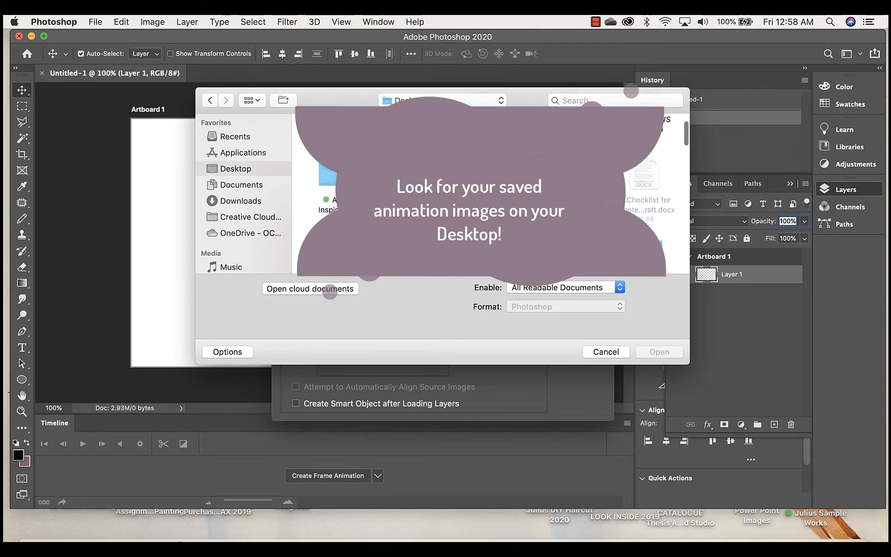
scroll(487, 193, "down", 5)
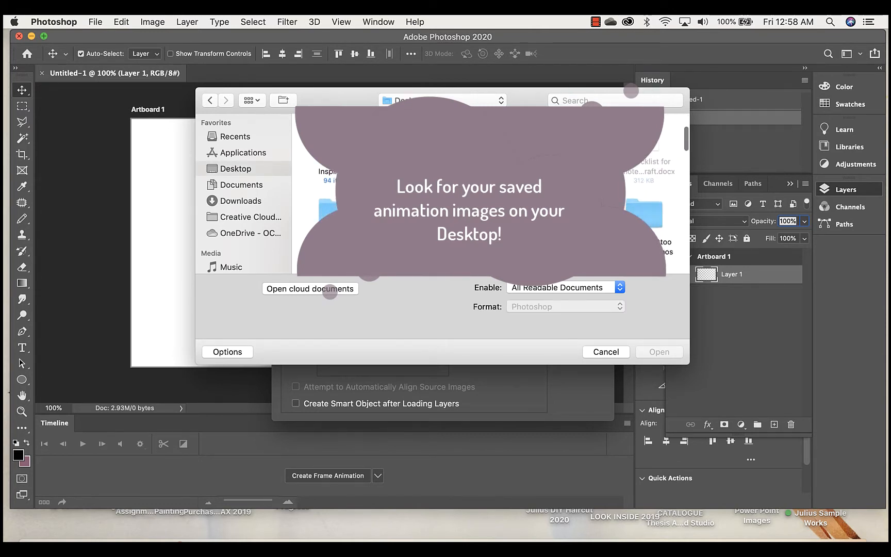
double_click(651, 164)
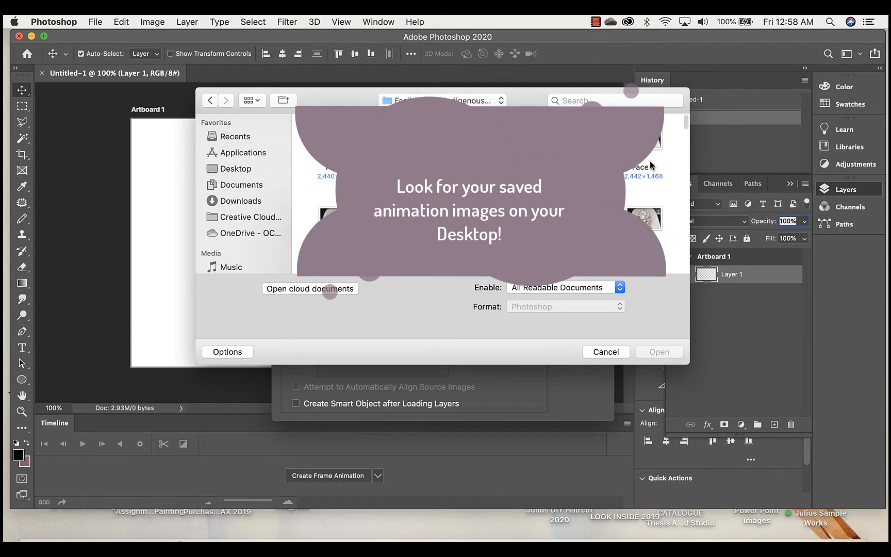
scroll(500, 190, "down", 3)
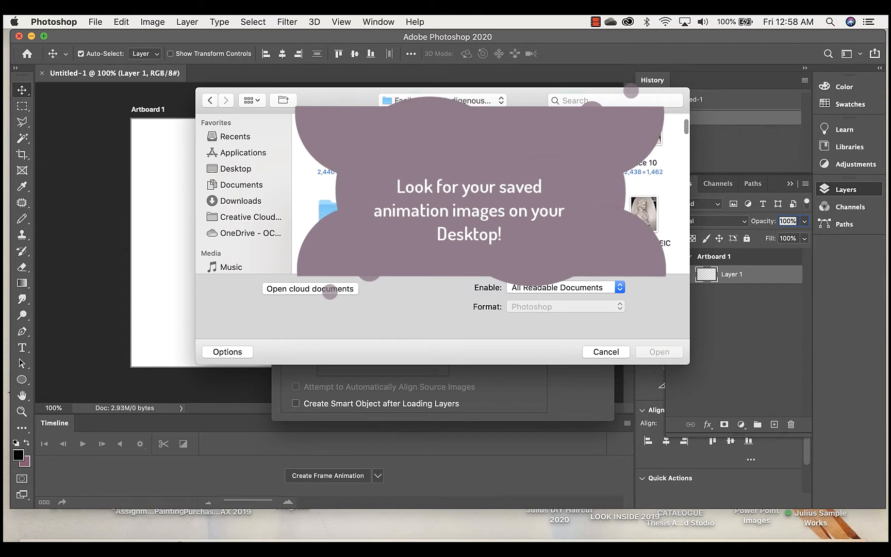
scroll(500, 190, "down", 3)
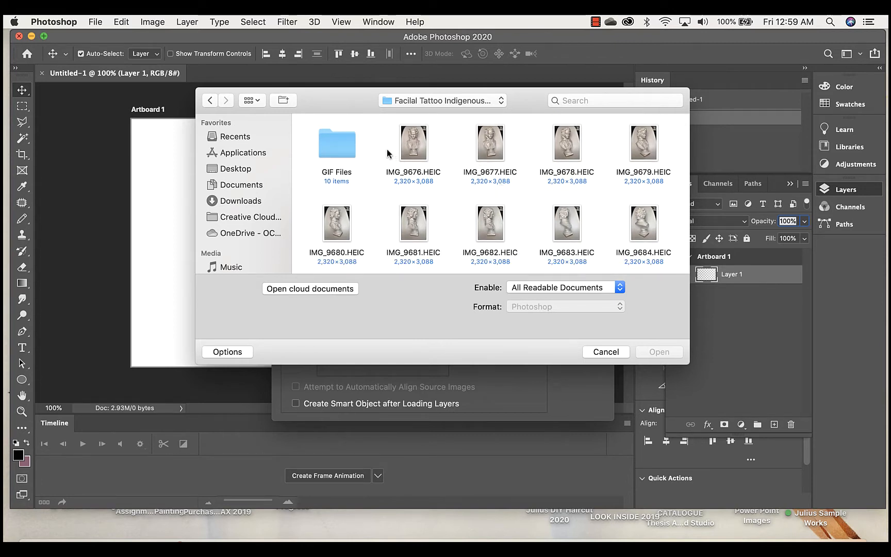
Select the bust photos from IMG_9676.HEIC through IMG_9694.HEIC.
left_click_drag(387, 150, 664, 184)
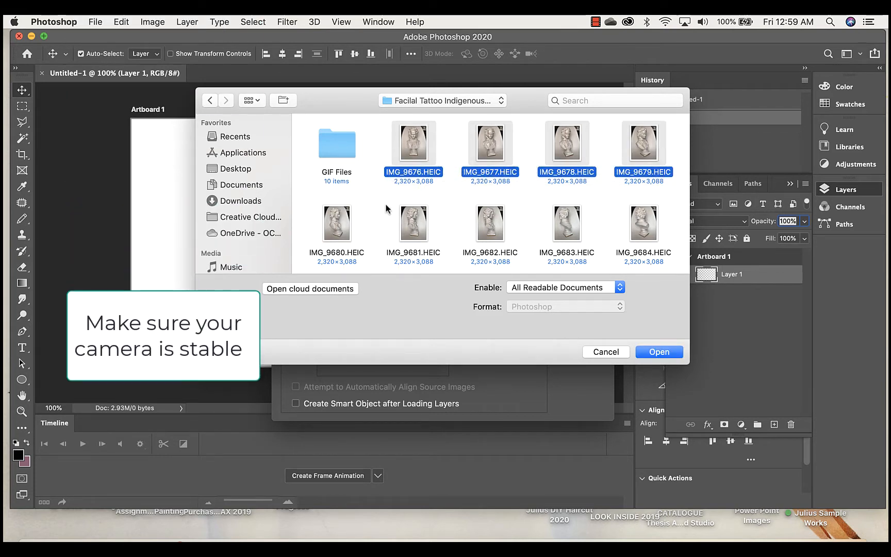
scroll(386, 205, "down", 2)
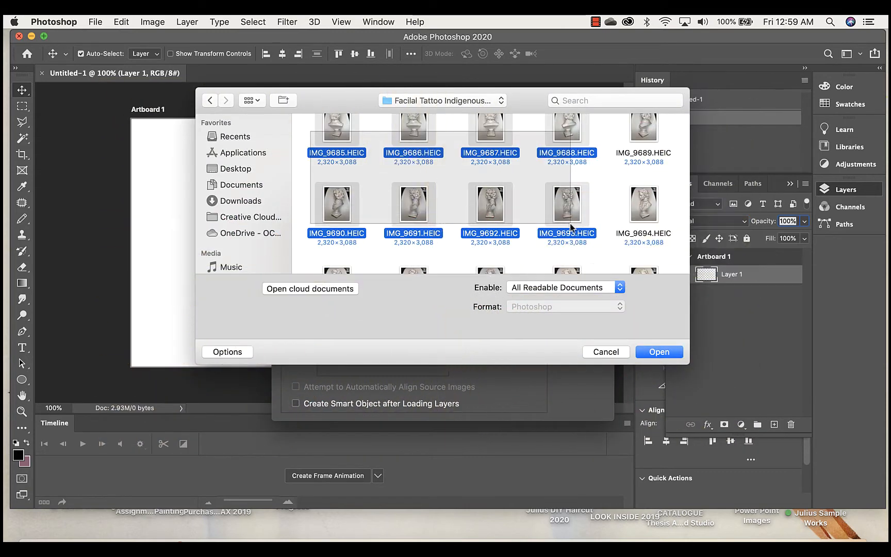
scroll(643, 239, "down", 2)
scroll(629, 216, "up", 3)
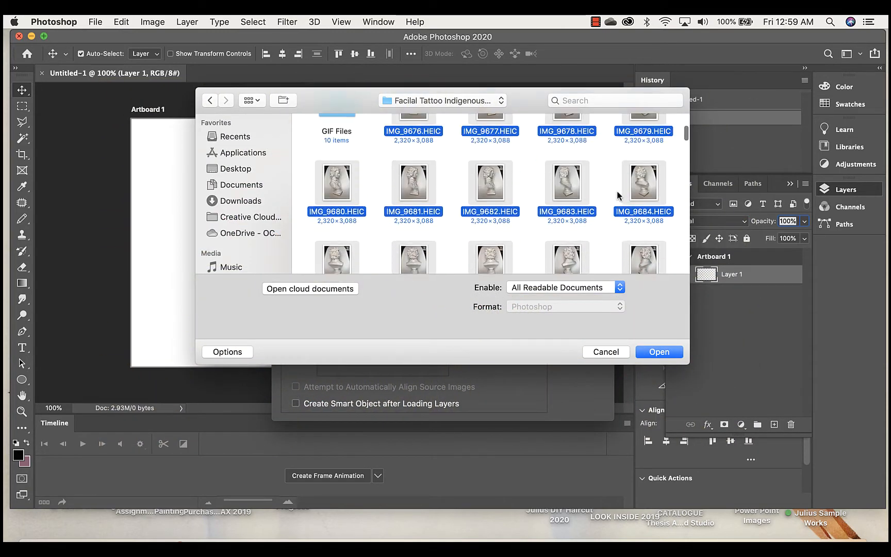
Add IMG_9695.HEIC through IMG_9697.HEIC to the selection and bring all the selected photos into the source file list.
scroll(619, 196, "down", 4)
scroll(619, 195, "down", 2)
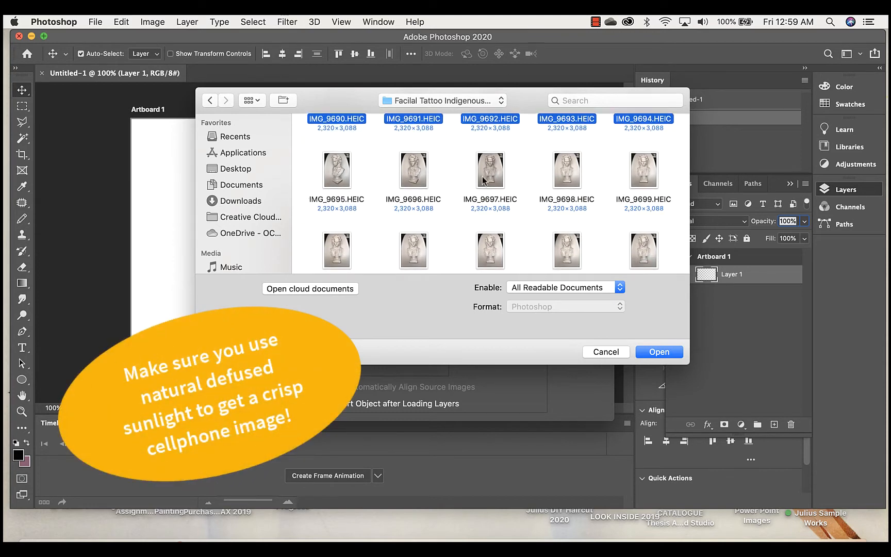
left_click_drag(311, 173, 509, 200)
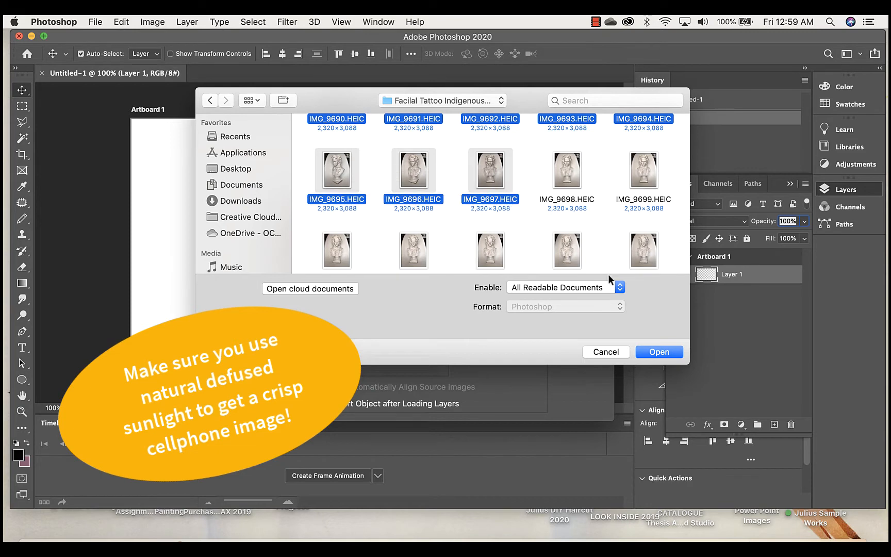
scroll(479, 128, "up", 4)
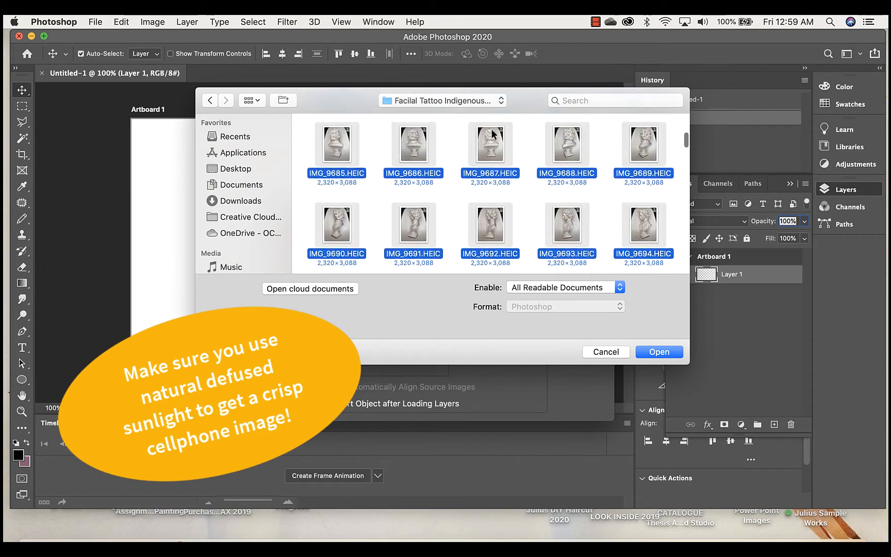
scroll(492, 128, "up", 5)
scroll(430, 167, "down", 2)
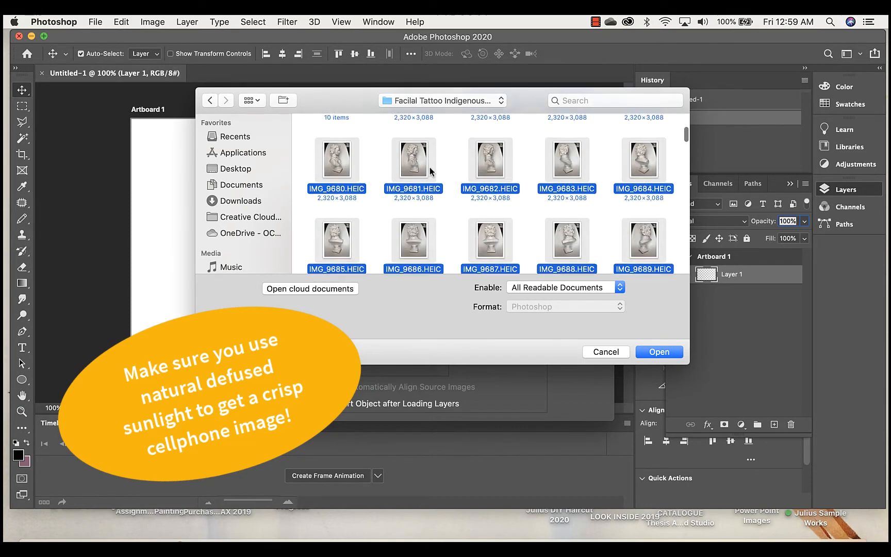
scroll(430, 167, "down", 6)
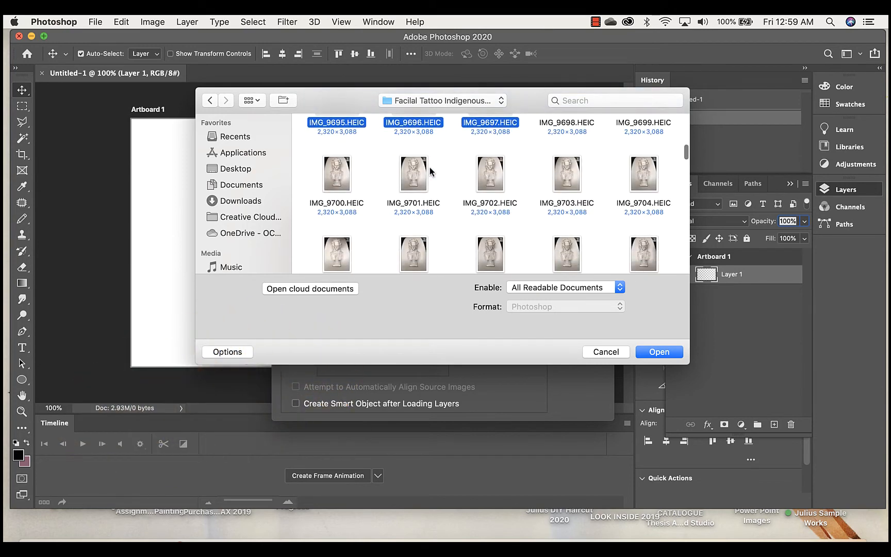
scroll(430, 167, "up", 2)
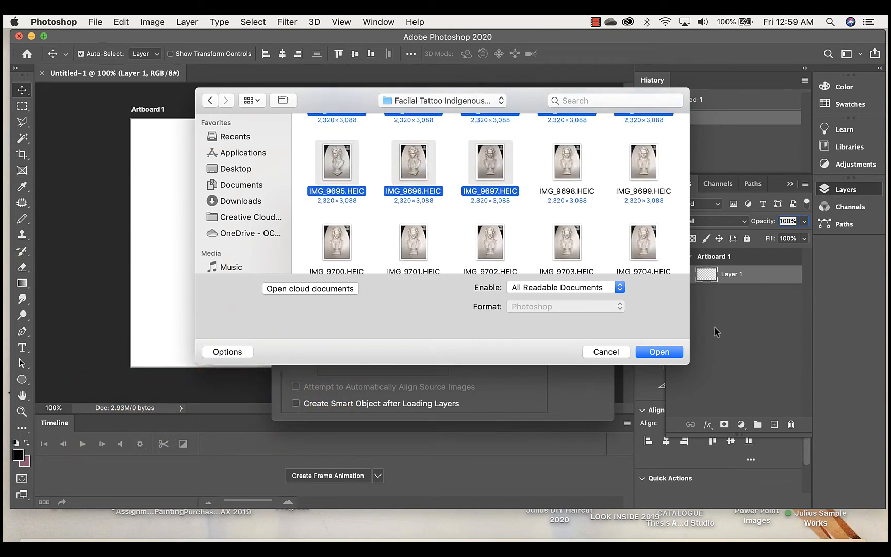
left_click(658, 352)
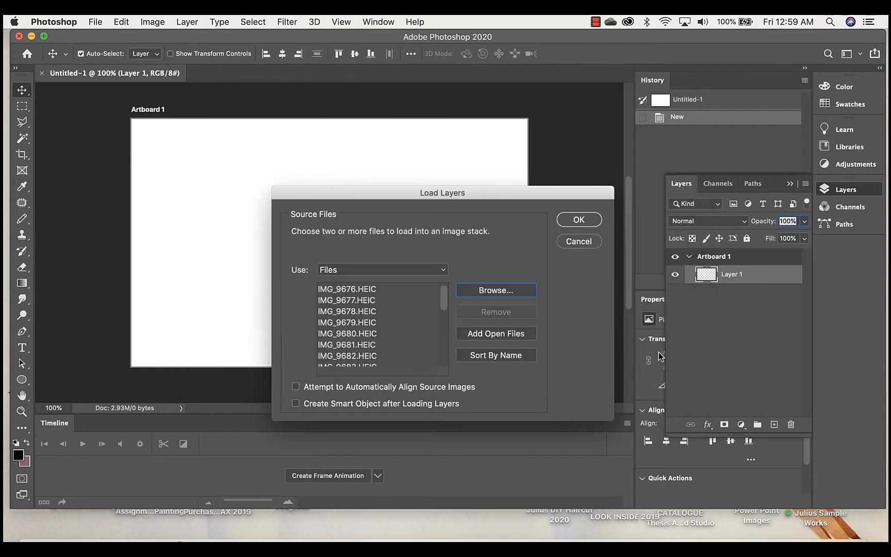
Check the order of the source files, sort them by name and load them into an image stack.
scroll(364, 325, "down", 3)
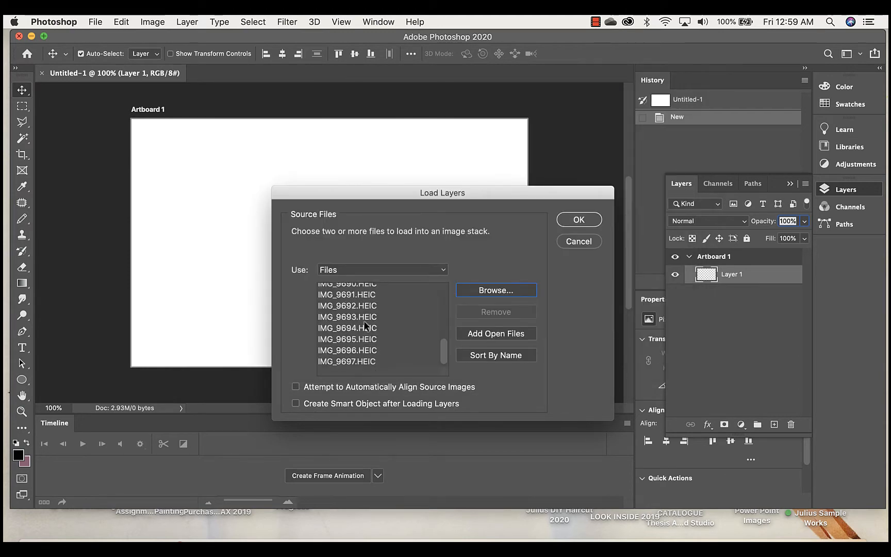
scroll(364, 325, "up", 3)
scroll(381, 311, "down", 5)
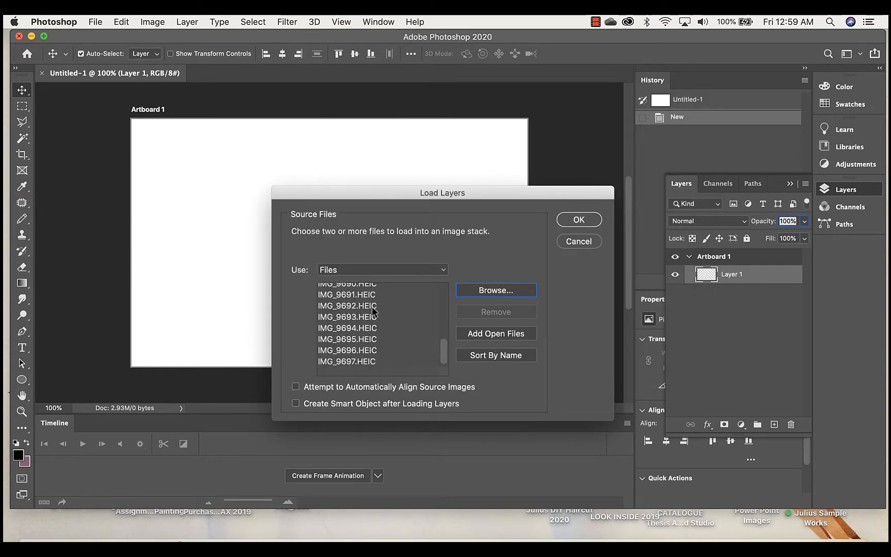
scroll(362, 312, "up", 5)
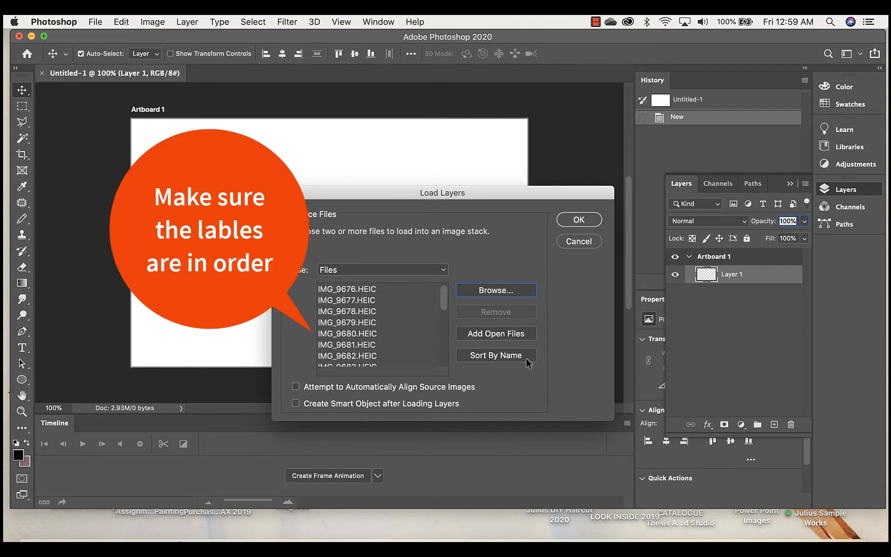
scroll(434, 345, "down", 3)
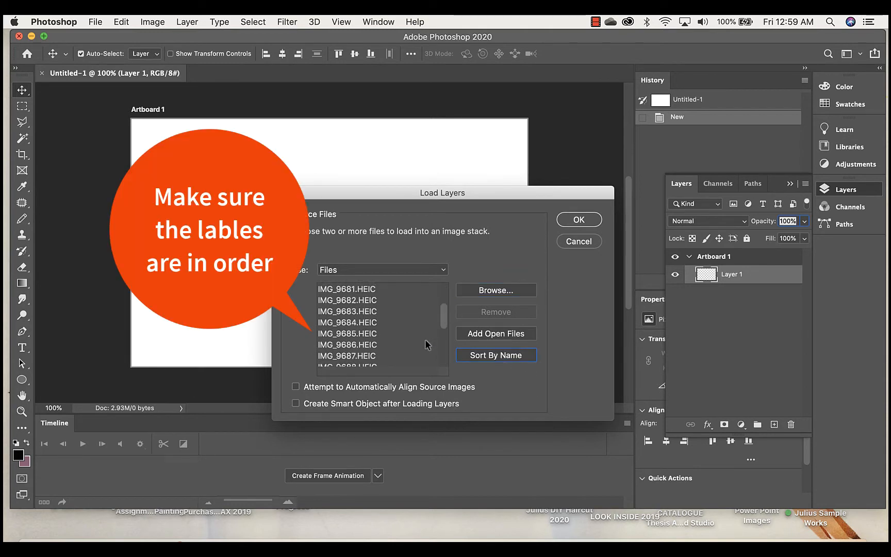
scroll(434, 345, "up", 3)
left_click(495, 355)
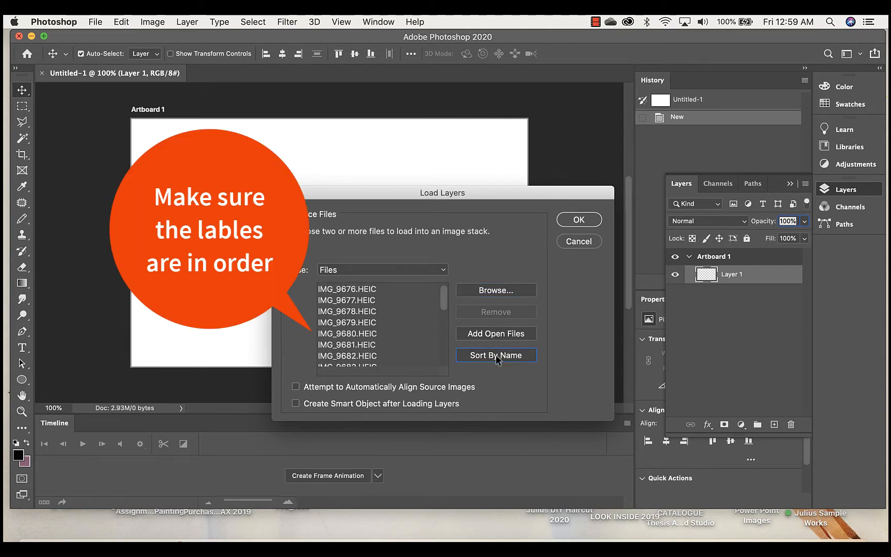
left_click(580, 221)
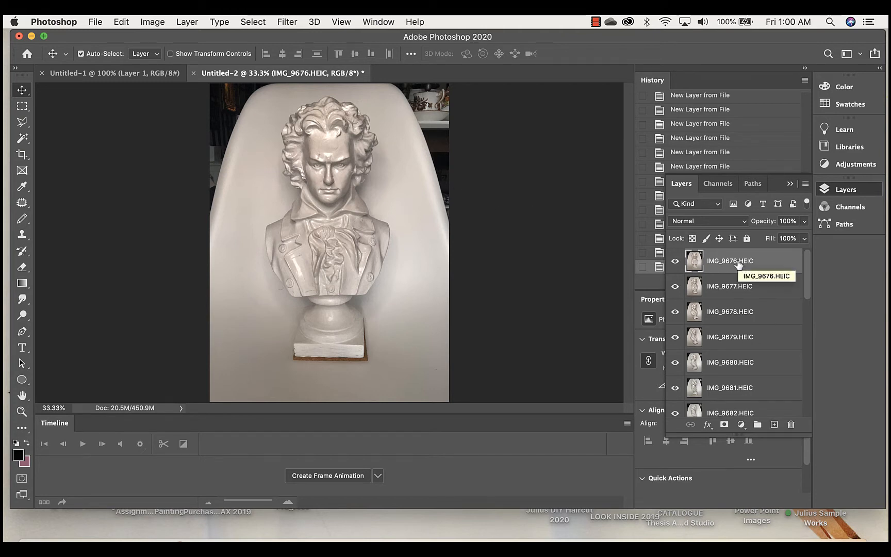
Select all layers from IMG_9676.HEIC through IMG_9697.HEIC in the stacked document and copy them.
scroll(781, 364, "down", 10)
scroll(782, 365, "up", 10)
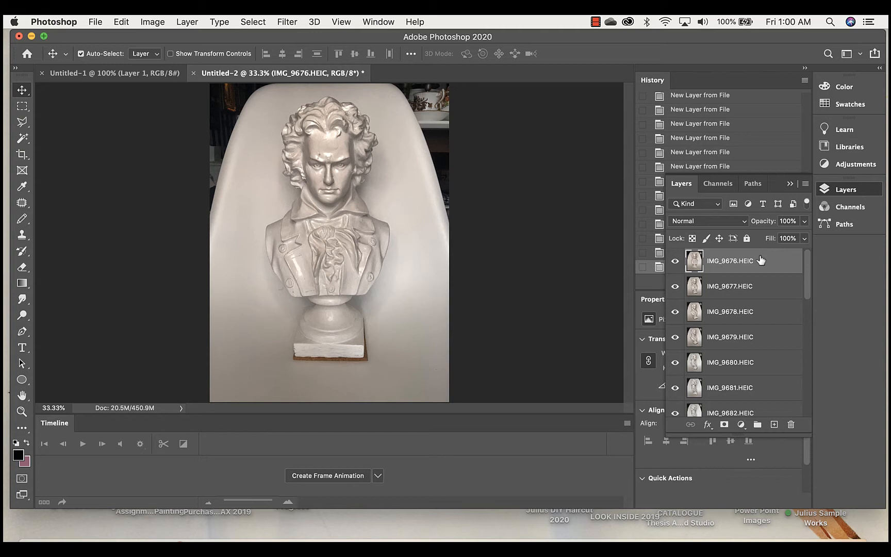
scroll(766, 304, "down", 10)
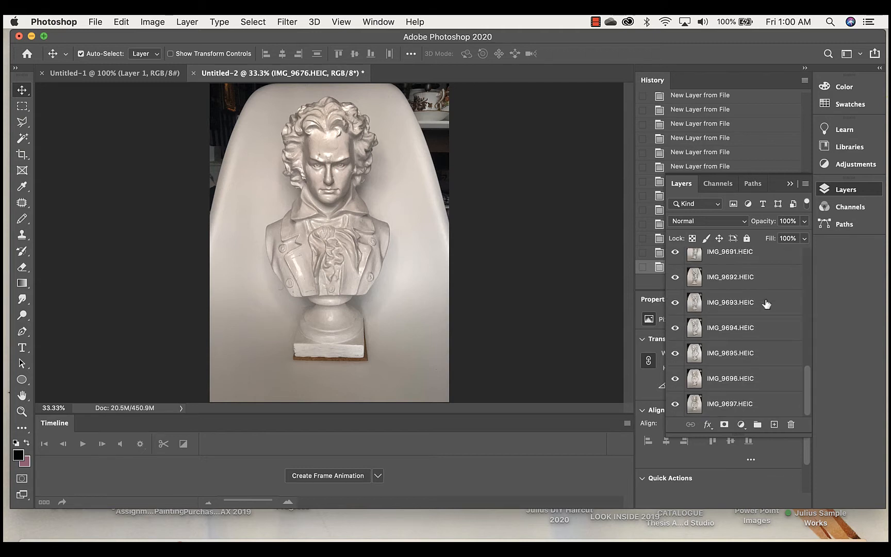
left_click(752, 404, "shift")
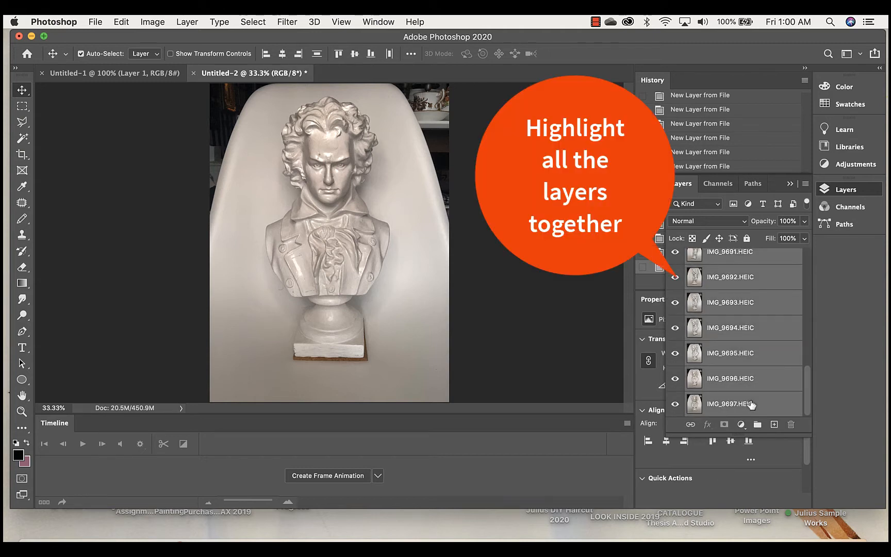
left_click(95, 21)
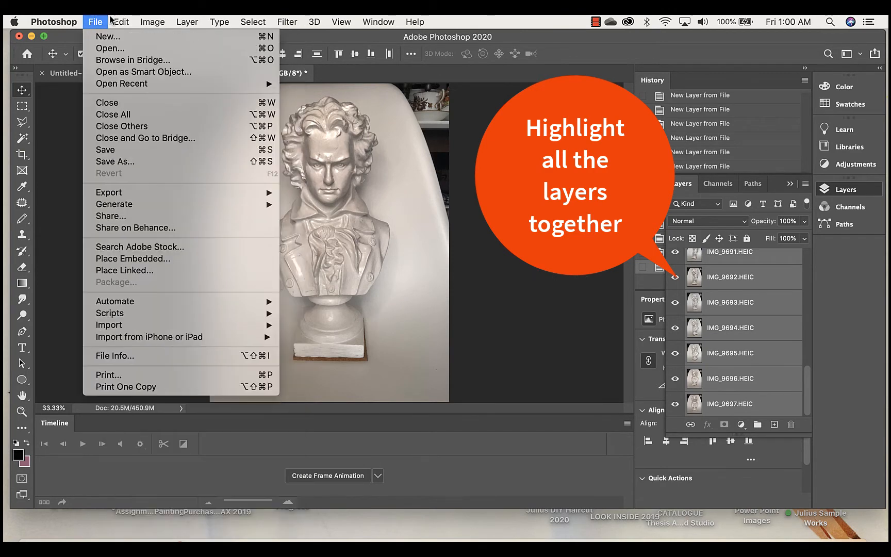
mouse_move(122, 22)
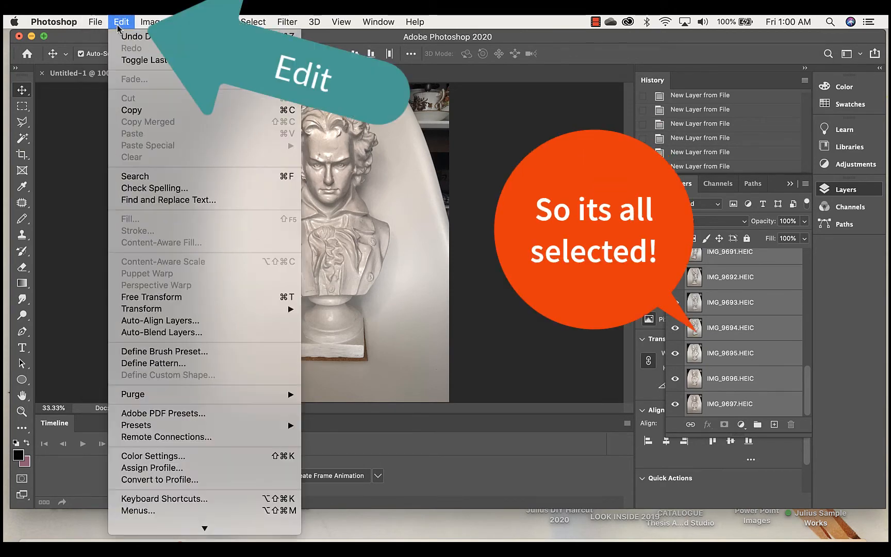
left_click(131, 110)
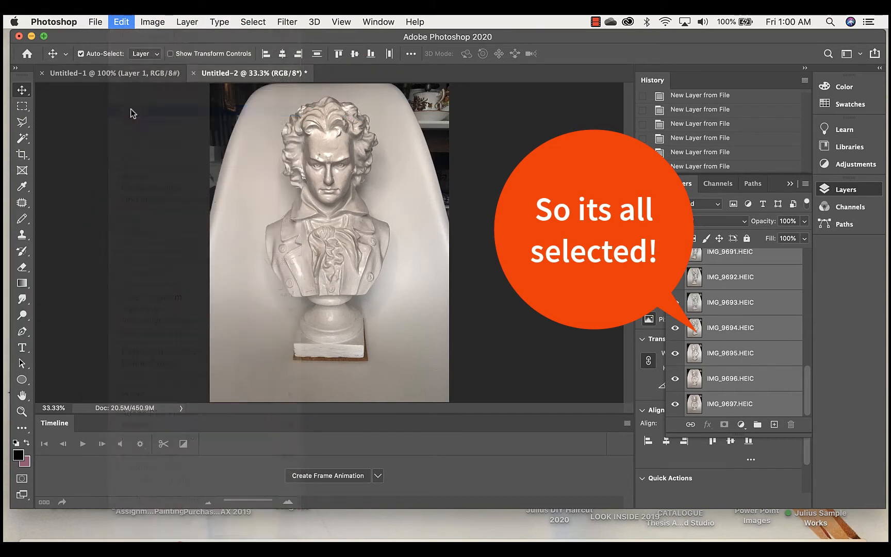
Paste the copied photo layers into Artboard 1 of the Untitled-1 document and check the pasted layer list.
left_click(123, 75)
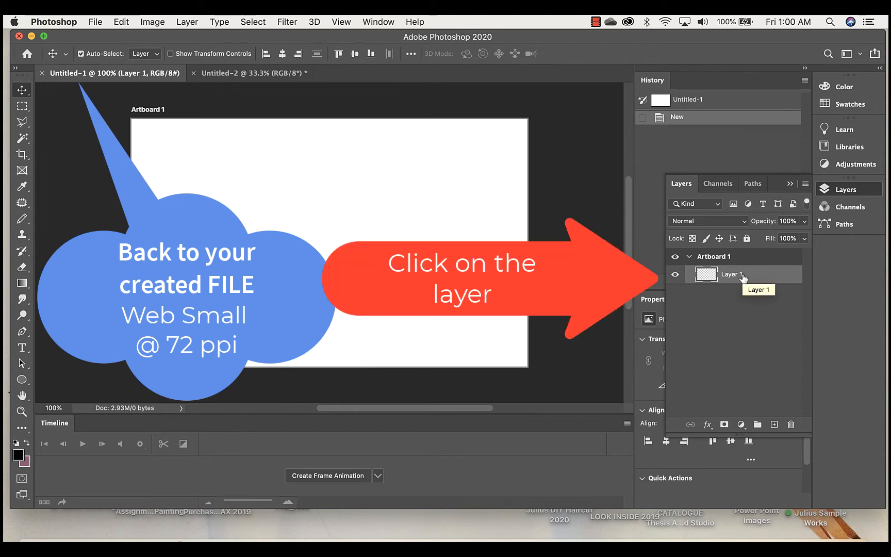
left_click(93, 22)
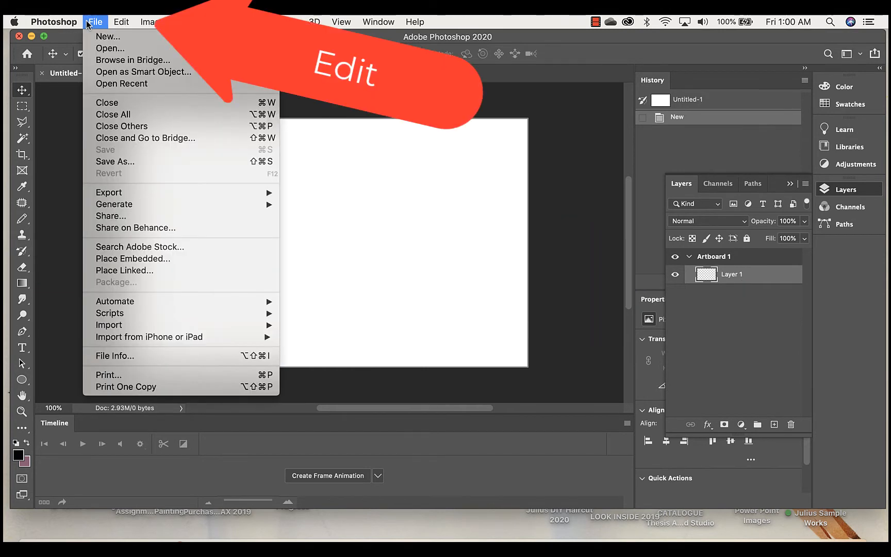
mouse_move(122, 22)
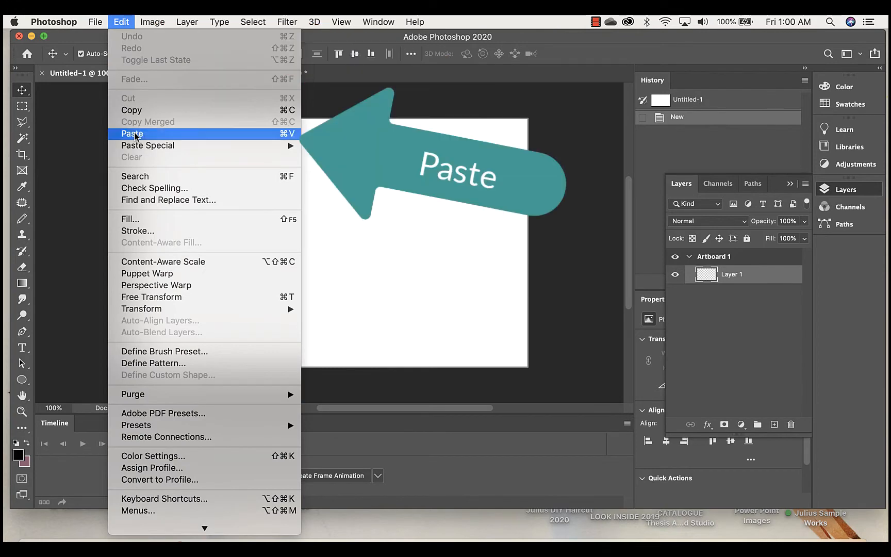
left_click(136, 135)
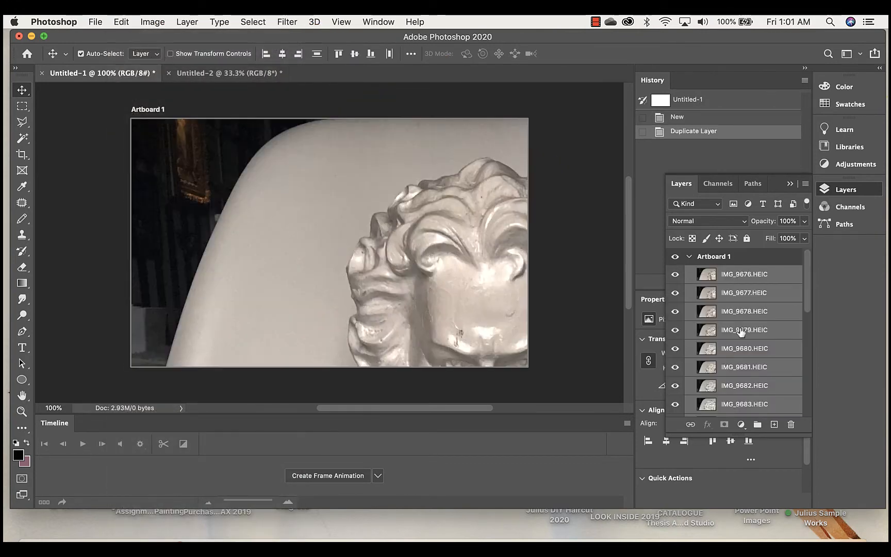
scroll(733, 311, "down", 5)
scroll(733, 311, "down", 3)
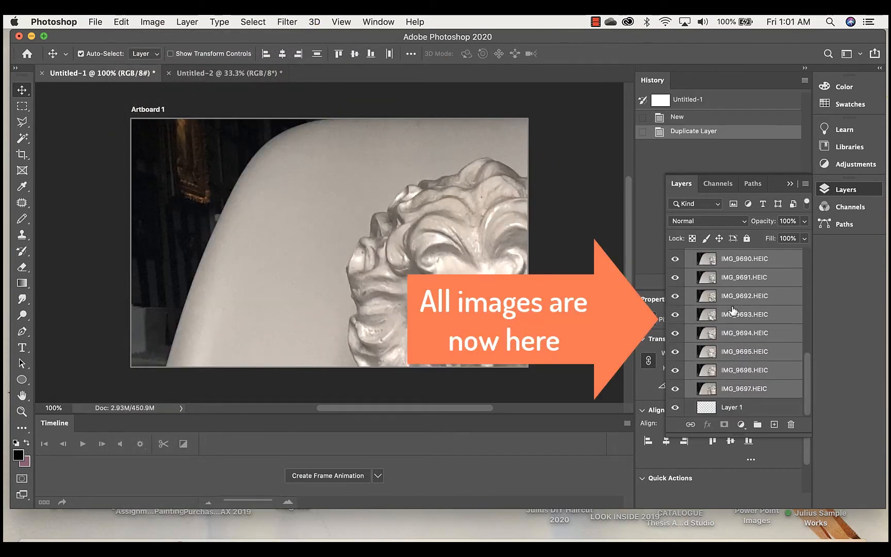
scroll(733, 310, "up", 8)
Close the stacked Untitled-2 document without saving its changes.
left_click(206, 75)
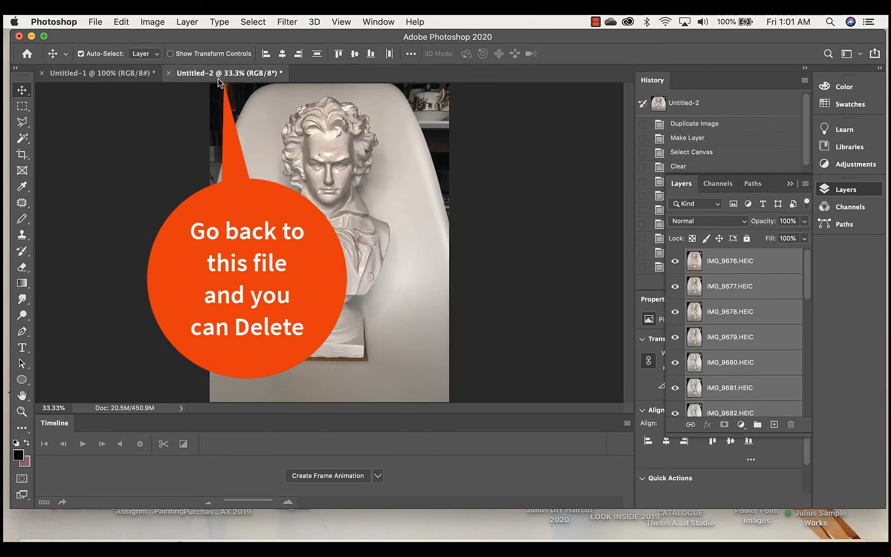
left_click(168, 73)
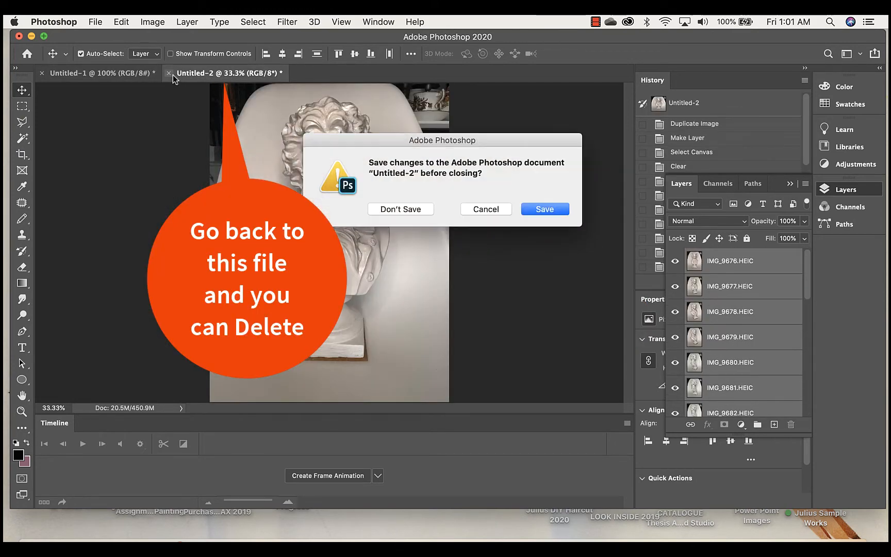
left_click(405, 209)
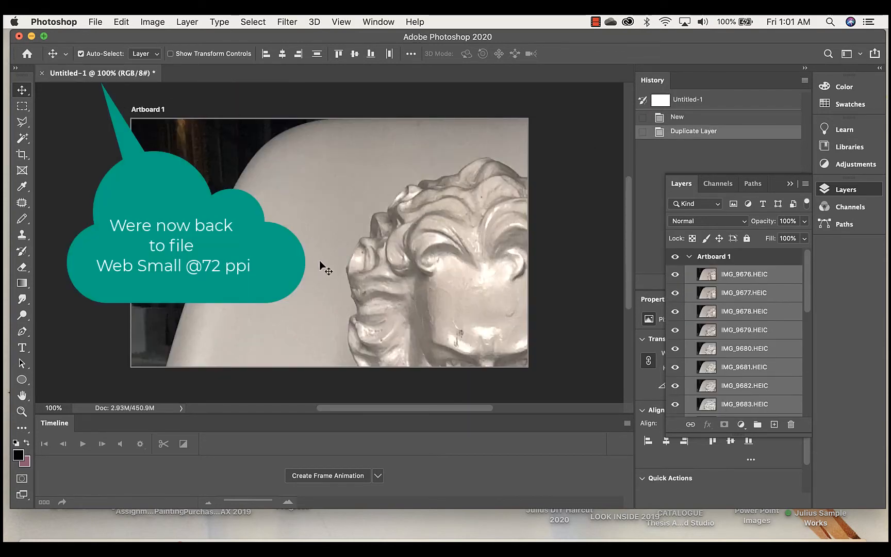
Center the IMG_9676.HEIC head on the artboard with the chin near the lower edge, and create a frame animation.
scroll(319, 262, "down", 5)
scroll(319, 261, "up", 5)
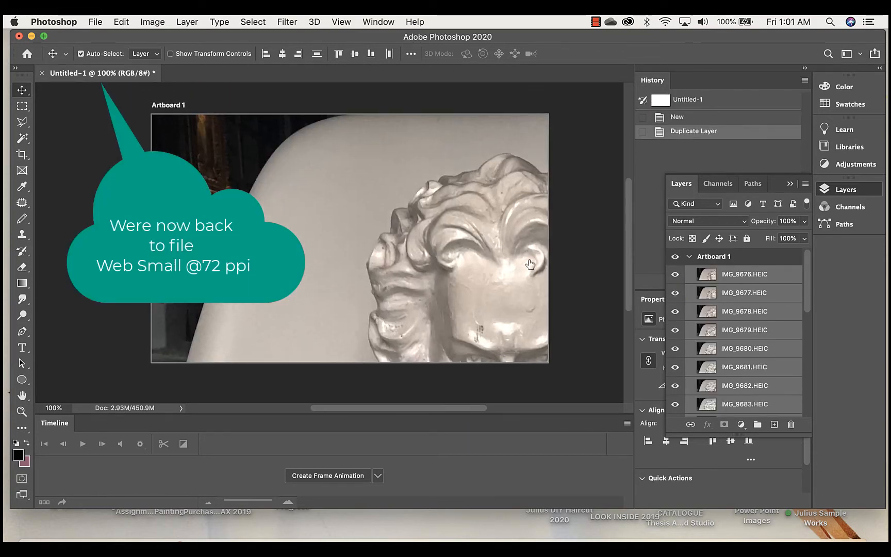
left_click(732, 277)
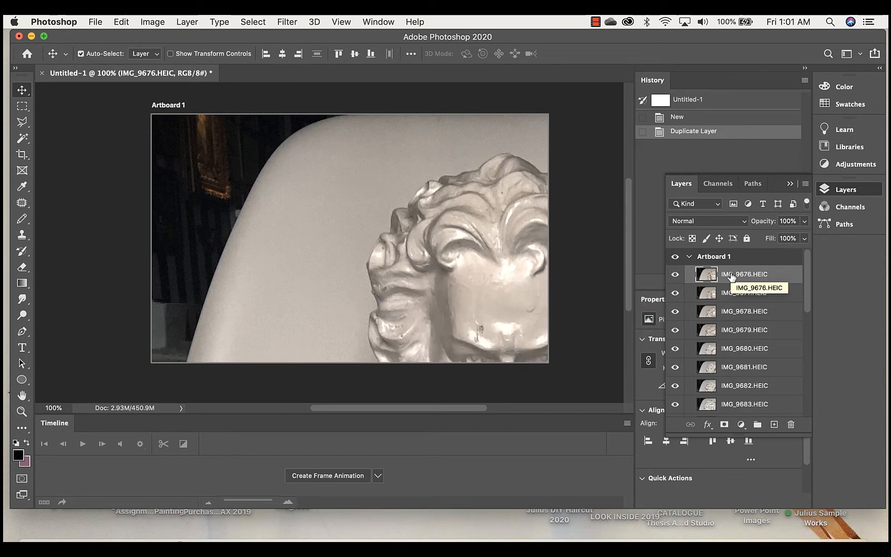
scroll(749, 319, "down", 5)
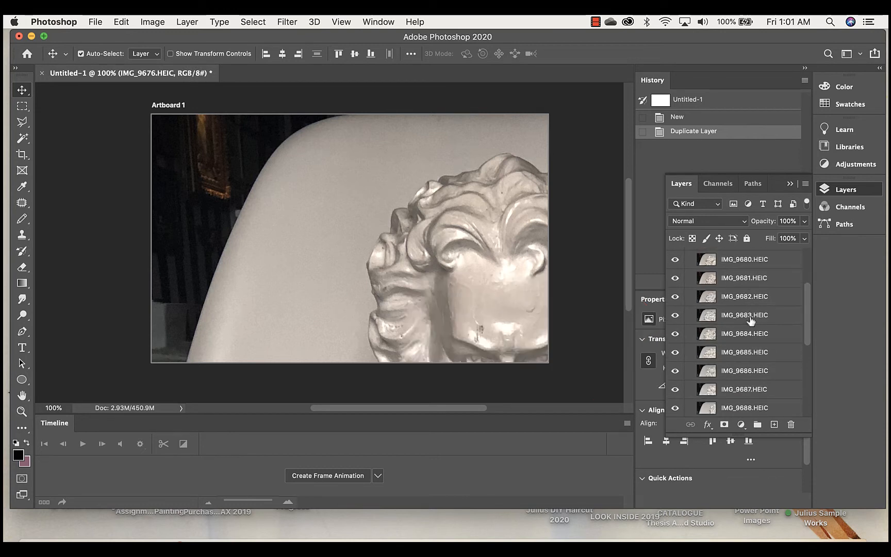
scroll(750, 320, "up", 5)
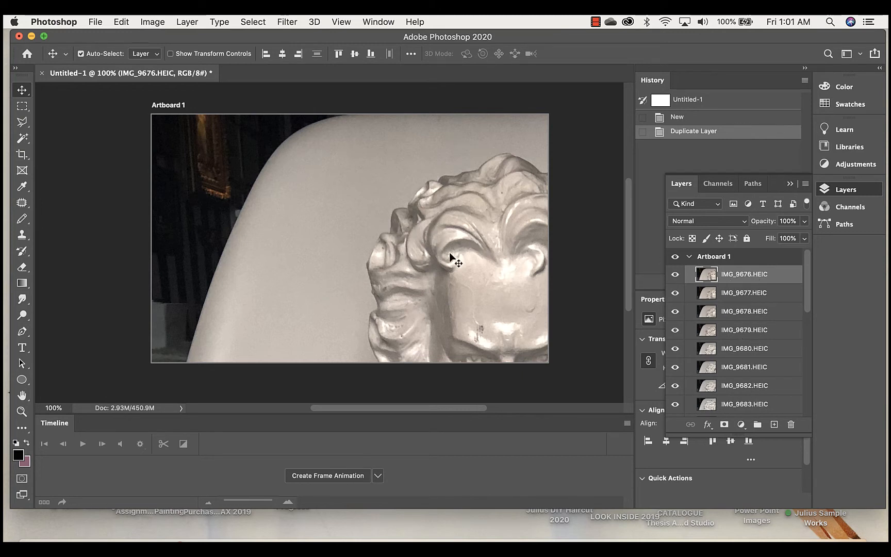
left_click_drag(450, 256, 298, 167)
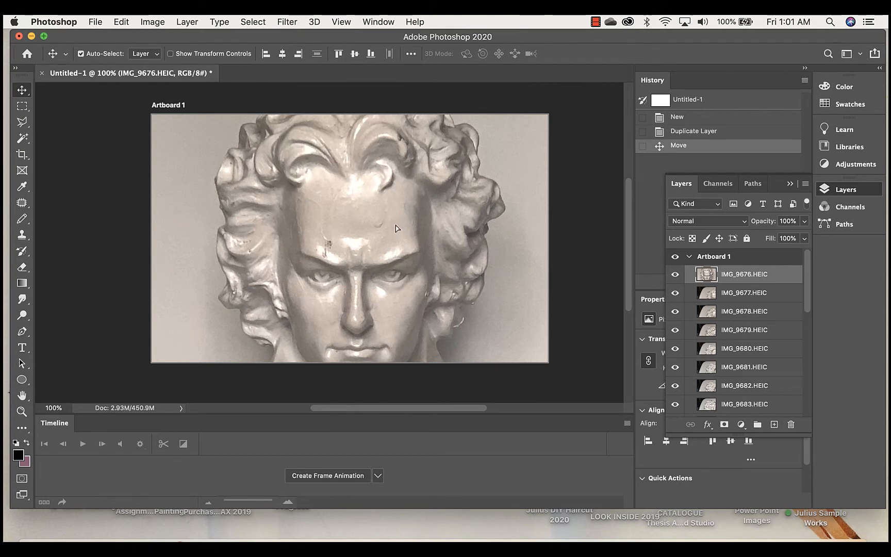
left_click_drag(395, 226, 393, 199)
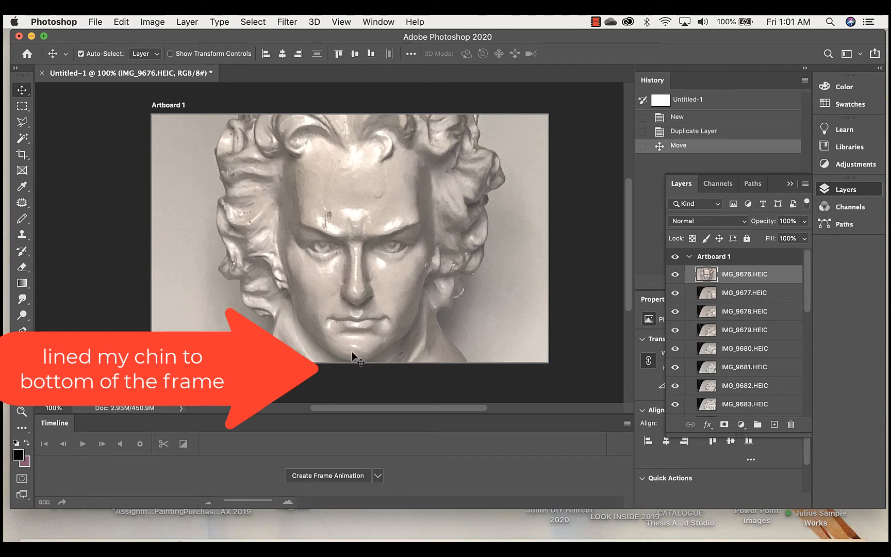
left_click_drag(397, 260, 398, 269)
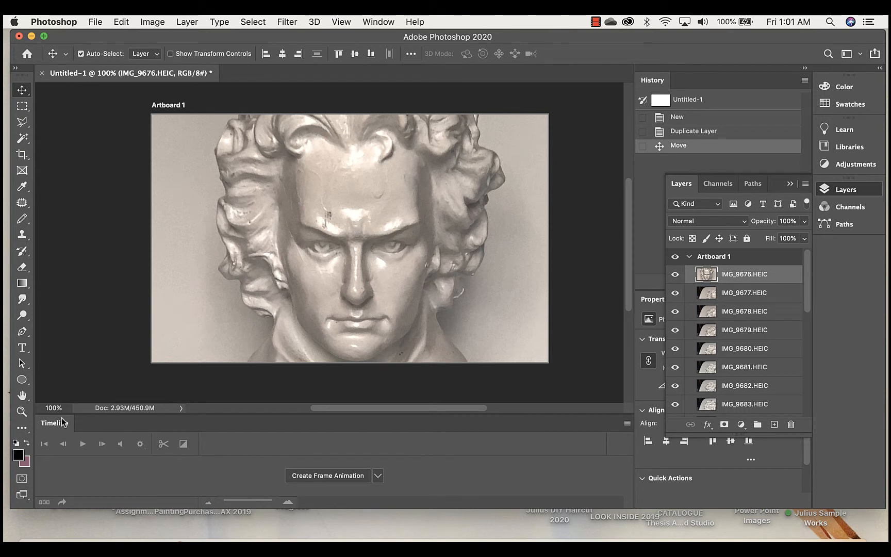
left_click(319, 476)
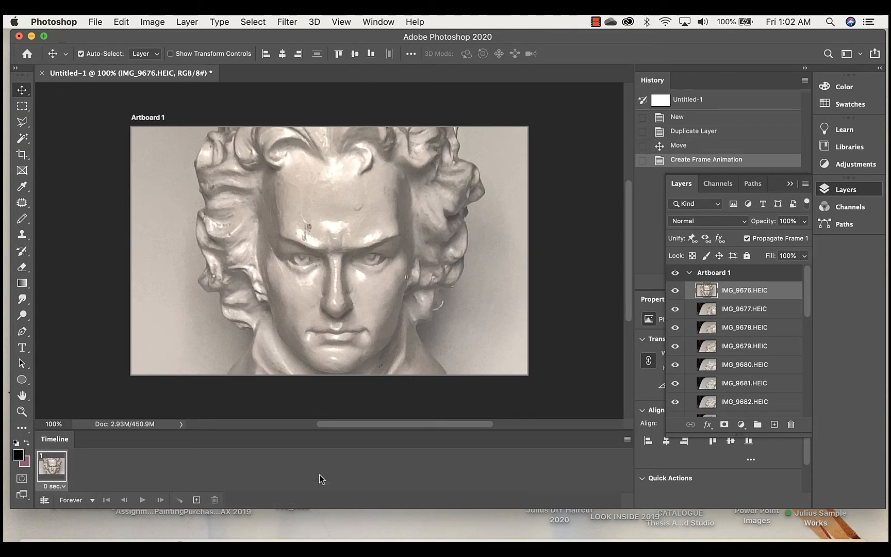
With IMG_9676.HEIC hidden, center the head of IMG_9677.HEIC on the artboard and add frame 2 to the timeline.
left_click(676, 290)
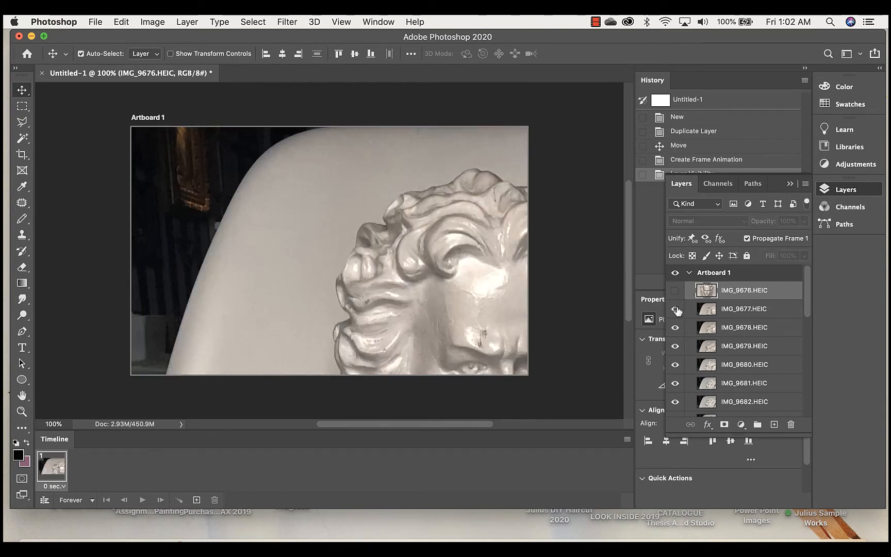
left_click(744, 312)
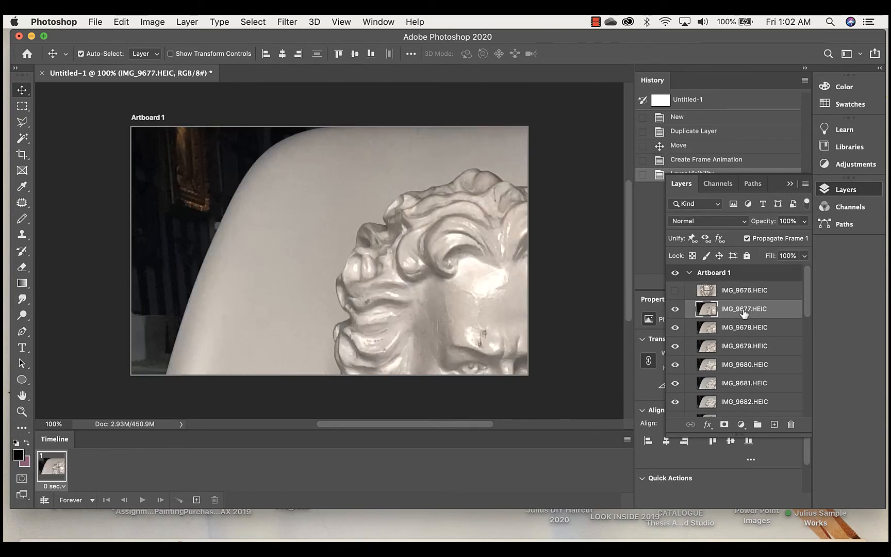
left_click_drag(423, 283, 292, 184)
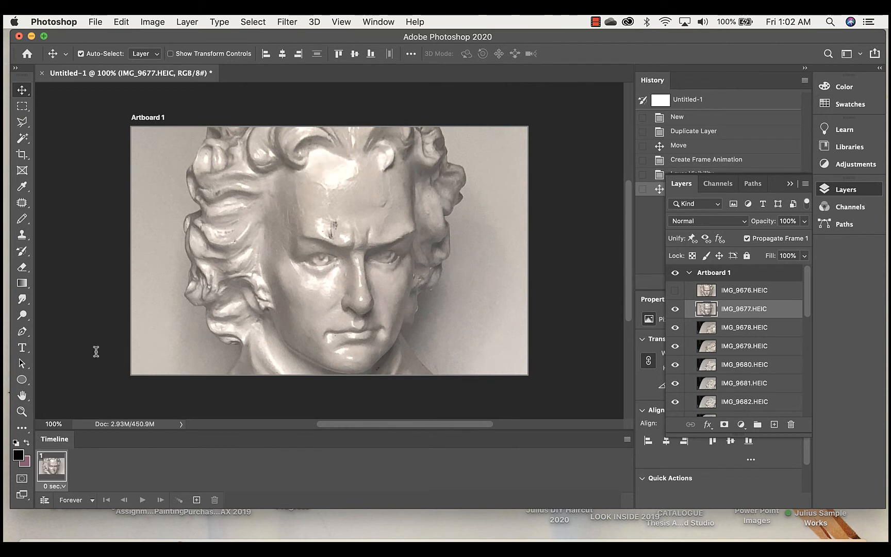
left_click(197, 499)
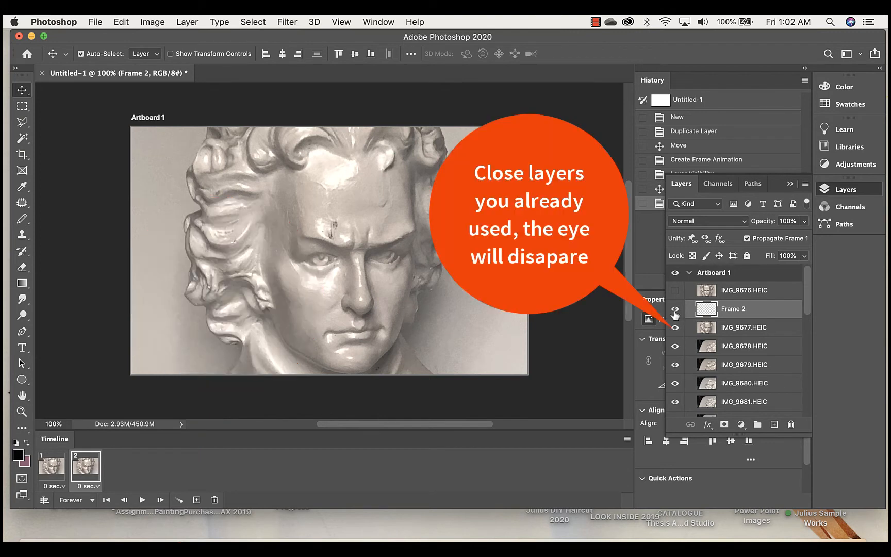
With the Frame 2 and IMG_9677.HEIC layers hidden, center the head of IMG_9678.HEIC and add frame 3.
left_click(675, 309)
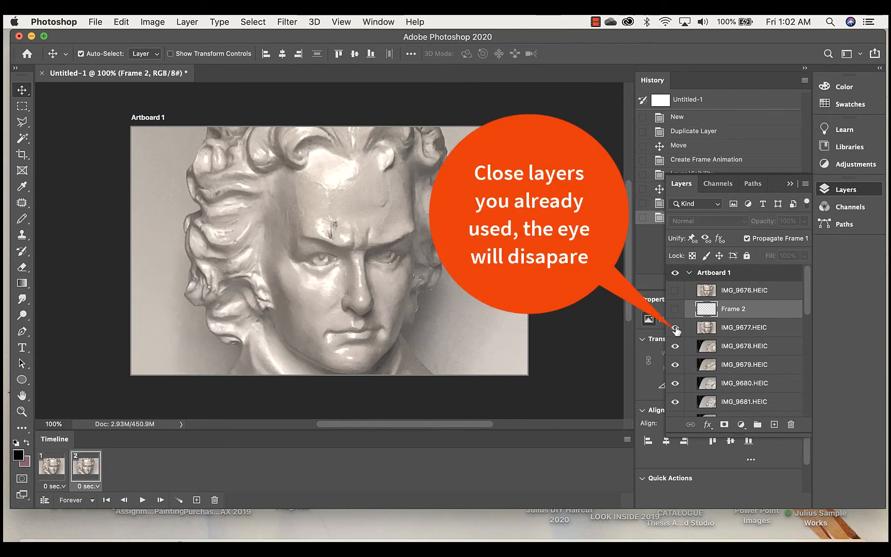
left_click(675, 328)
left_click(750, 349)
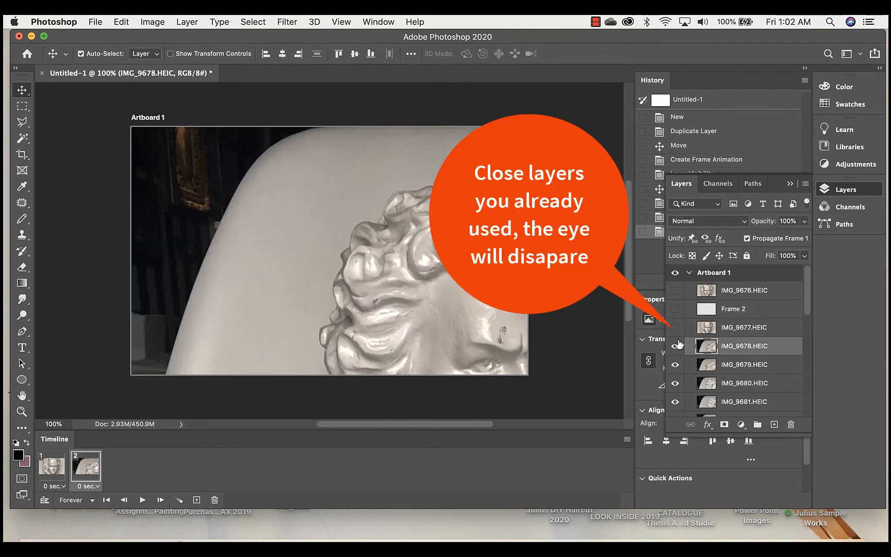
left_click_drag(452, 309, 310, 202)
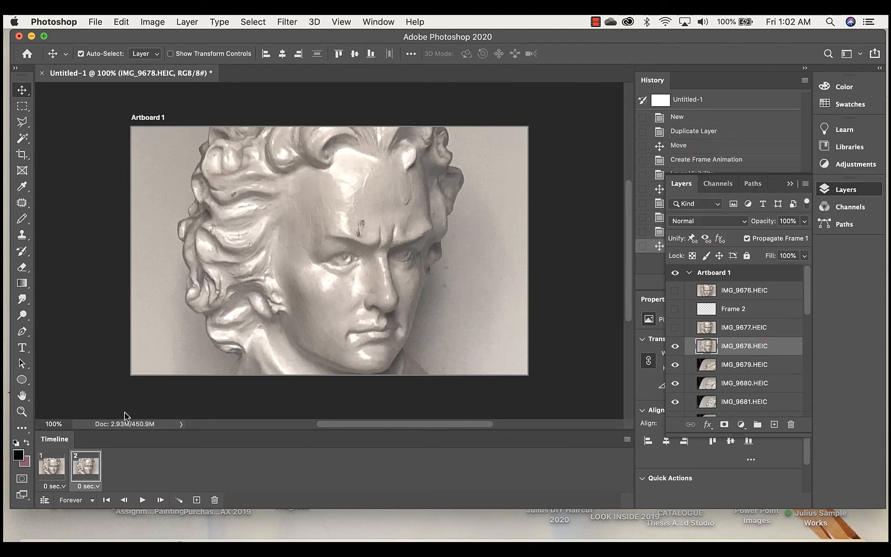
left_click(196, 500)
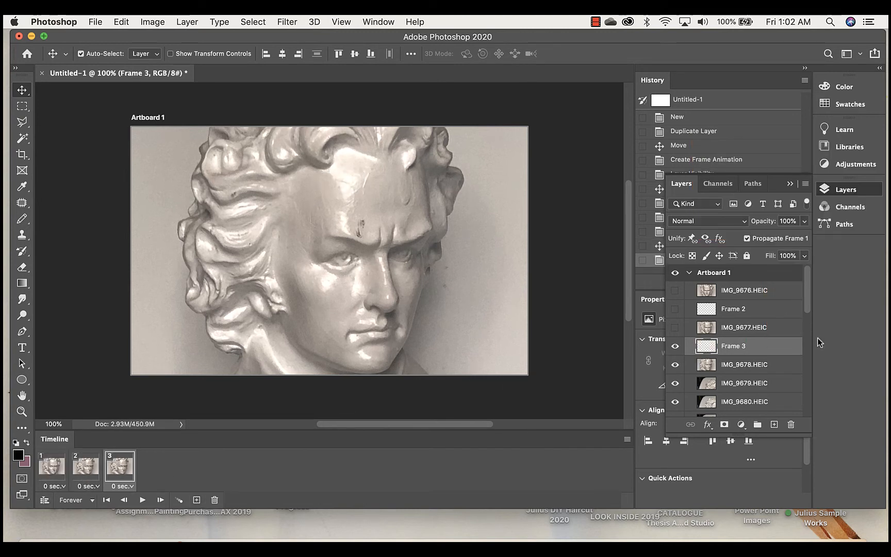
With the Frame 3 and IMG_9678.HEIC layers hidden, center the head of IMG_9679.HEIC and add frame 4.
left_click(675, 348)
left_click(675, 364)
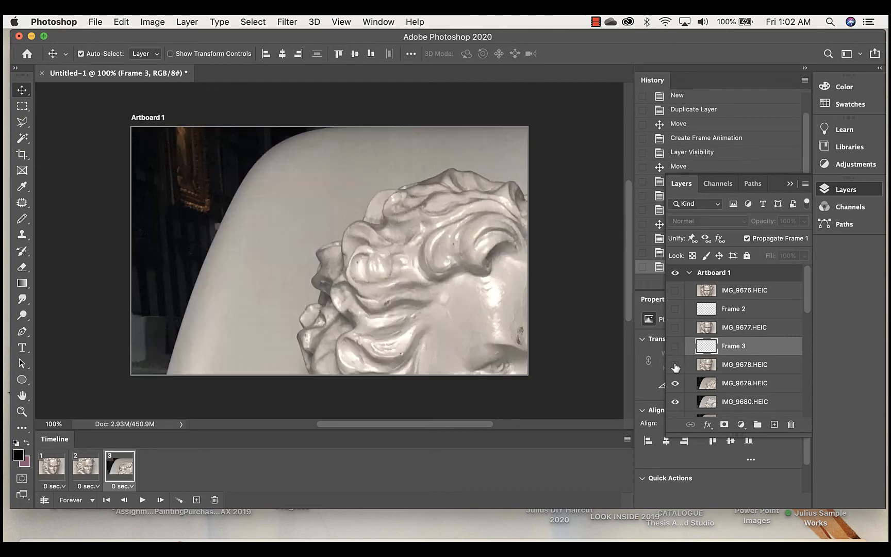
left_click(758, 383)
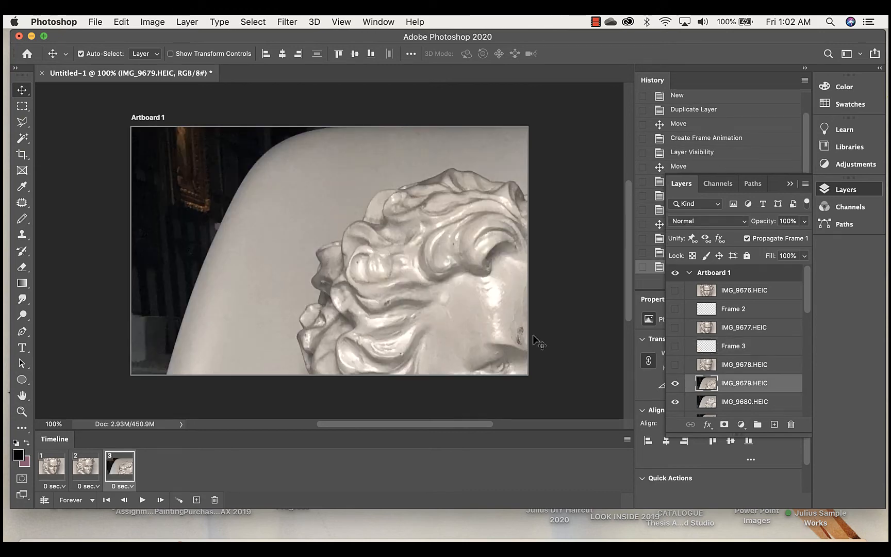
left_click_drag(438, 299, 299, 215)
left_click(196, 500)
With the IMG_9679.HEIC layer hidden, center the head of IMG_9680.HEIC and add frame 5.
left_click(675, 383)
left_click_drag(464, 237, 342, 174)
left_click(196, 500)
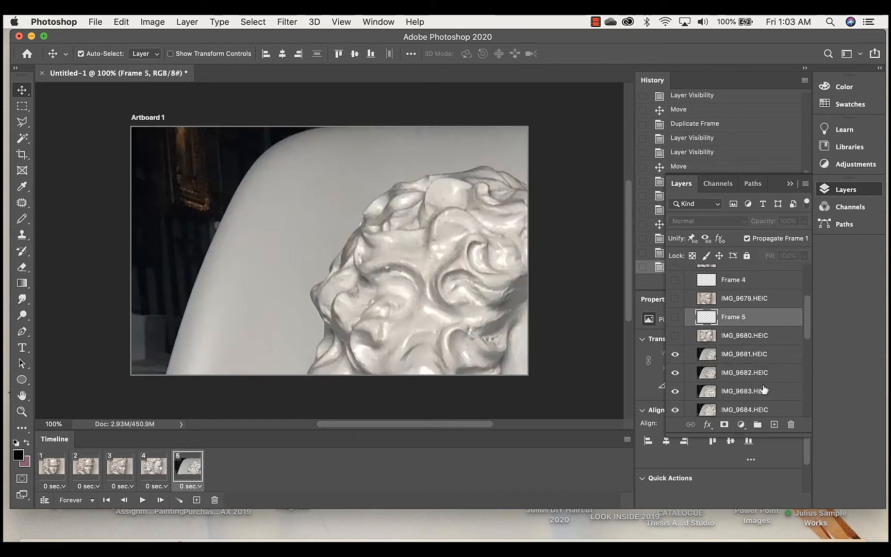
Build frames 5 through 8 from IMG_9681.HEIC to IMG_9684.HEIC, hiding used layers and centering each head, and add frame 9.
left_click(196, 499)
left_click_drag(401, 248, 304, 160)
left_click(197, 499)
left_click(733, 330)
left_click(196, 500)
left_click_drag(516, 268, 417, 195)
left_click(196, 500)
Build frames 9 and 10 by centering the heads of IMG_9685.HEIC and IMG_9686.HEIC with used layers hidden, and add frame 11.
left_click(694, 376)
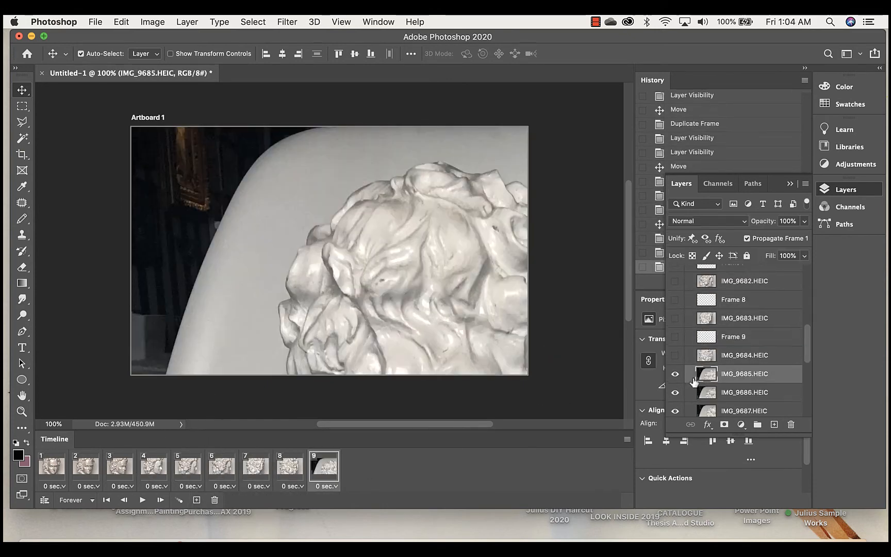
left_click_drag(443, 268, 330, 201)
left_click(297, 472)
left_click(197, 499)
left_click(675, 325)
left_click_drag(443, 268, 314, 191)
left_click(196, 499)
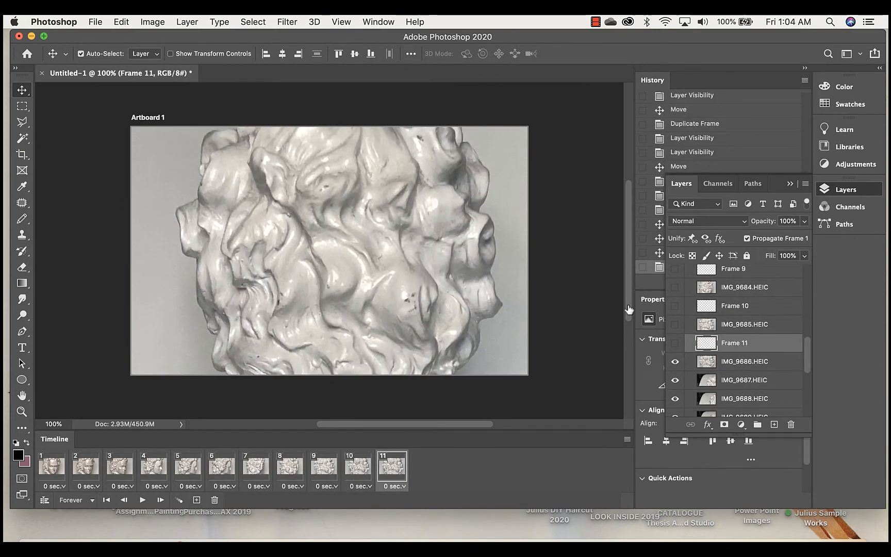
Build the frames up to frame 17 from IMG_9687.HEIC onward, hiding the used layers and centering the head in each.
left_click(675, 361)
left_click_drag(453, 273, 330, 201)
left_click(197, 500)
left_click(675, 371)
left_click(196, 500)
left_click(675, 383)
left_click_drag(464, 304, 309, 206)
left_click(196, 500)
left_click(196, 500)
left_click(196, 500)
left_click(674, 362)
left_click_drag(443, 289, 314, 201)
Extend the animation to frame 23 with the remaining photo layers from IMG_9693.HEIC onward, hiding used layers and centering each head.
left_click(196, 500)
left_click_drag(413, 299, 304, 199)
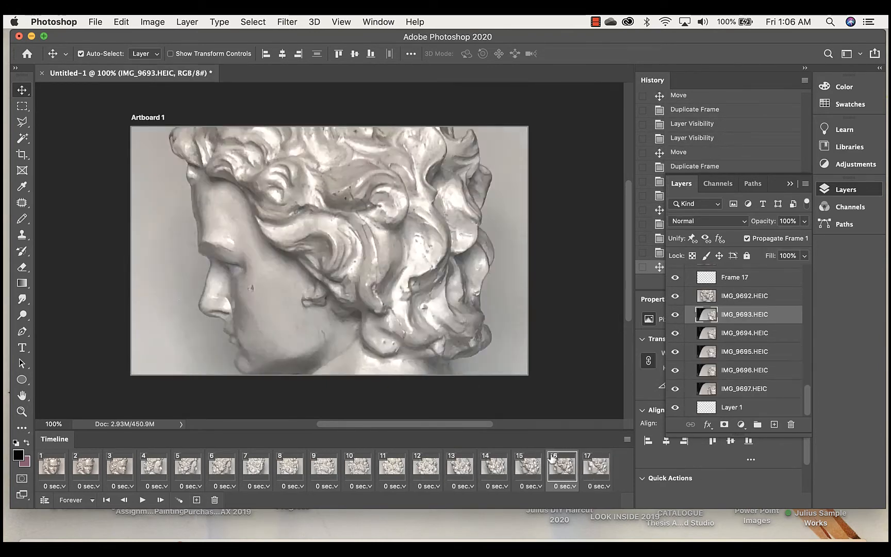
left_click(196, 500)
left_click_drag(379, 299, 296, 201)
left_click(196, 500)
left_click(196, 500)
left_click(675, 370)
left_click(196, 500)
left_click(742, 388)
left_click_drag(469, 304, 328, 211)
left_click(675, 394)
left_click(196, 500)
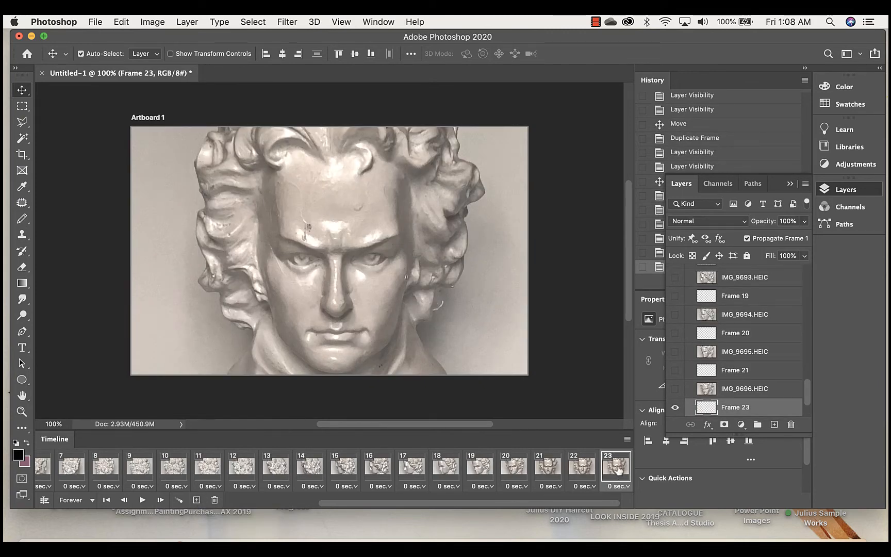
Select all the timeline frames, set their delay to 0.1 seconds and play the animation.
scroll(132, 469, "left", 5)
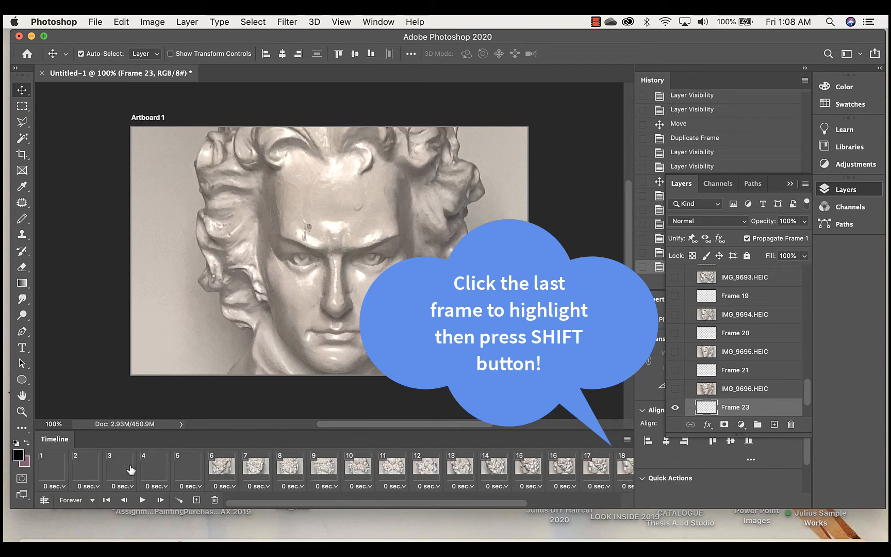
left_click(55, 468, "shift")
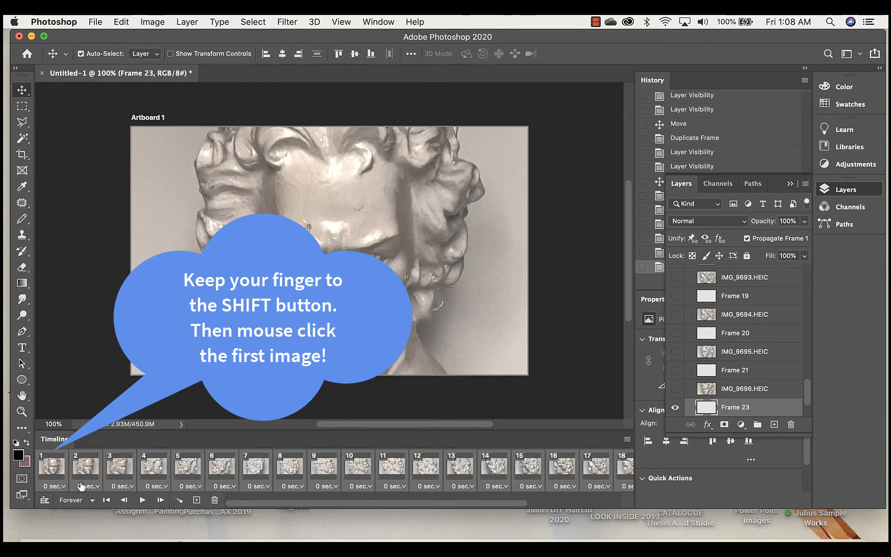
left_click(60, 486)
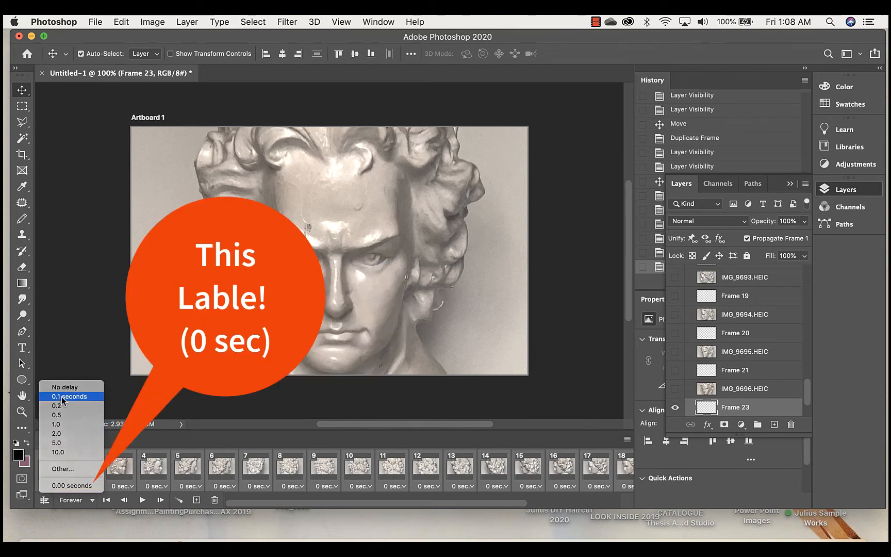
left_click(62, 396)
left_click(142, 499)
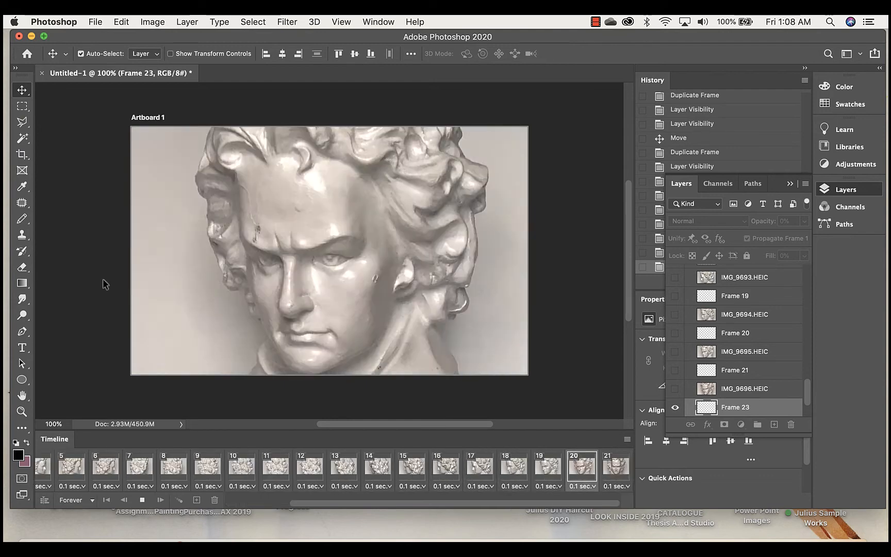
Stop the animation playback in the timeline.
left_click(142, 499)
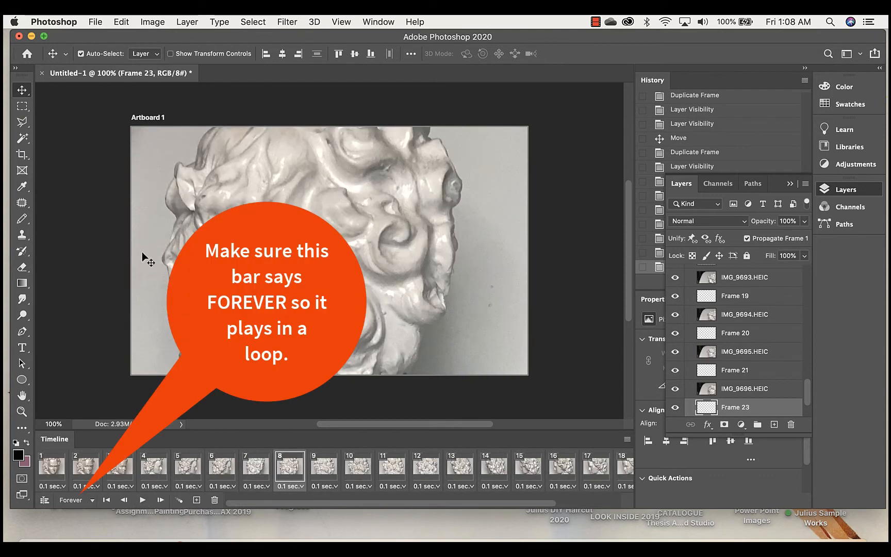
scroll(102, 305, "down", 5)
scroll(102, 305, "up", 9)
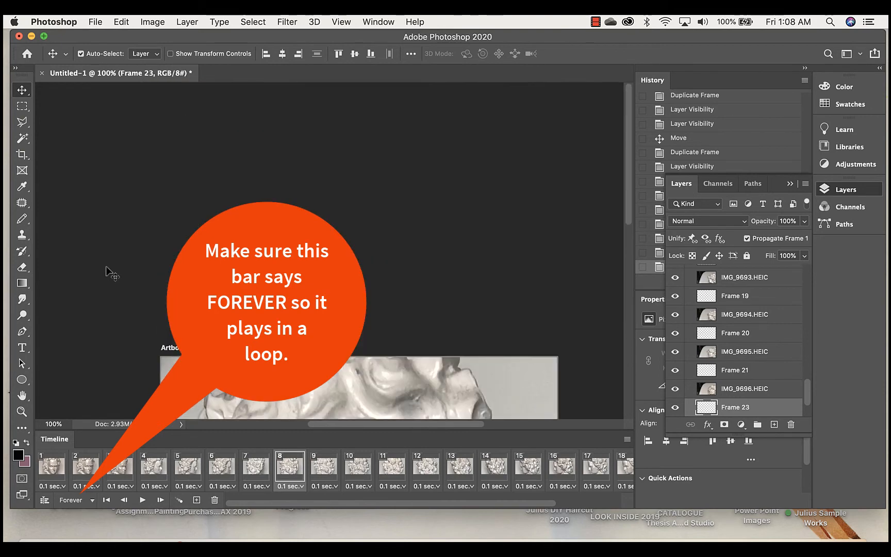
scroll(122, 233, "down", 2)
scroll(122, 233, "down", 5)
scroll(122, 233, "up", 2)
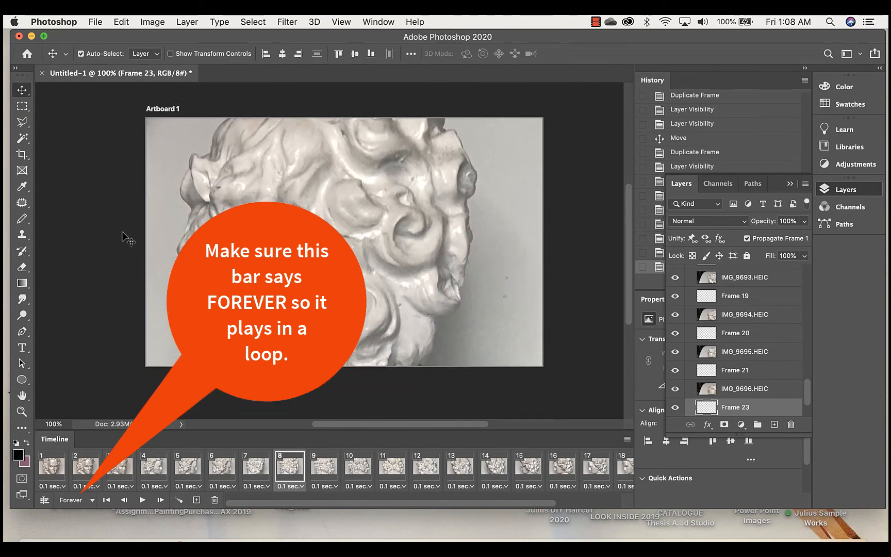
Open the Save for Web (Legacy) export for the animation and set its looping option to Forever.
left_click(54, 21)
mouse_move(95, 22)
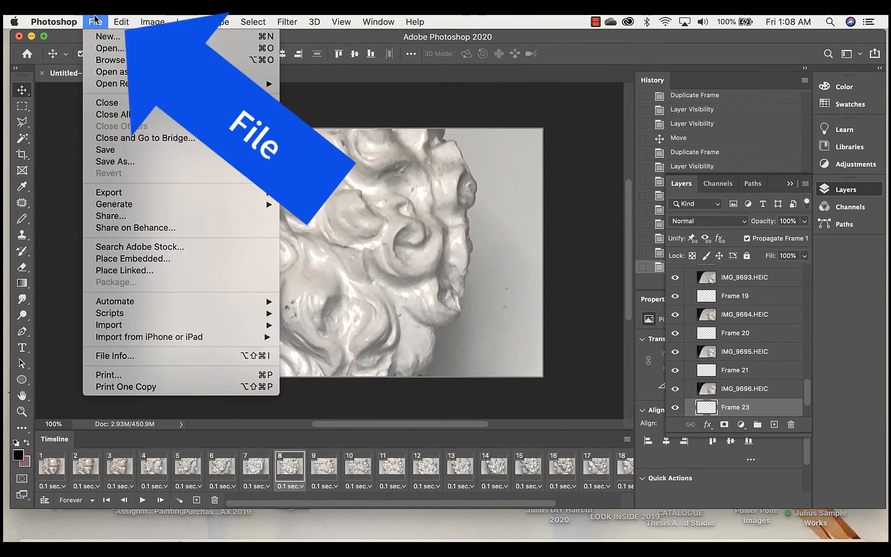
mouse_move(133, 204)
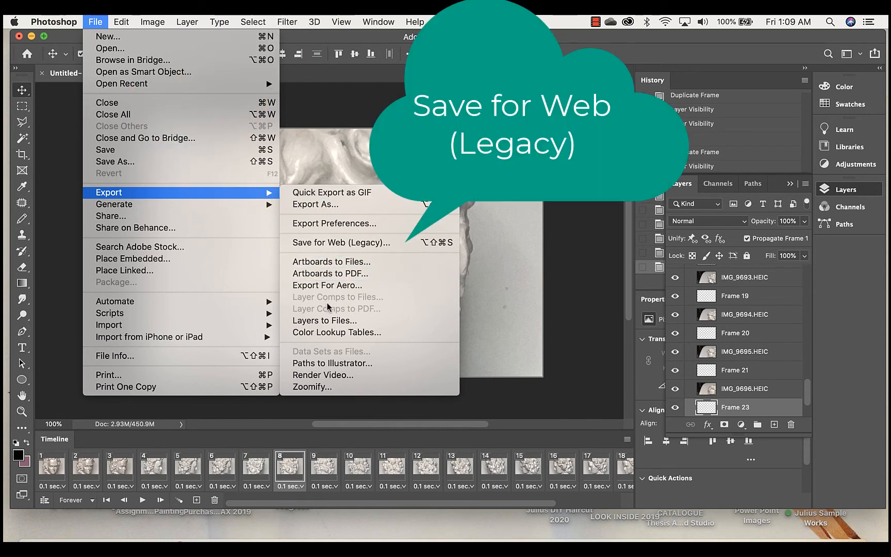
left_click(358, 247)
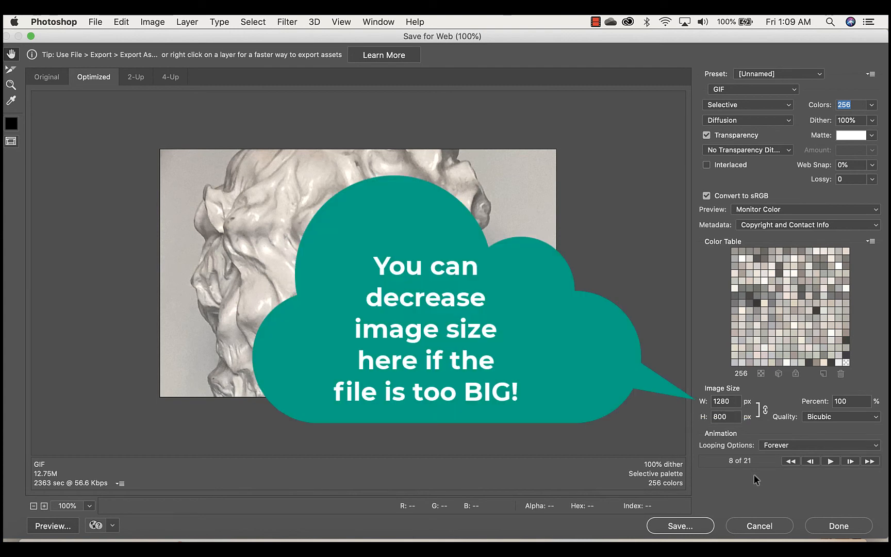
left_click(876, 446)
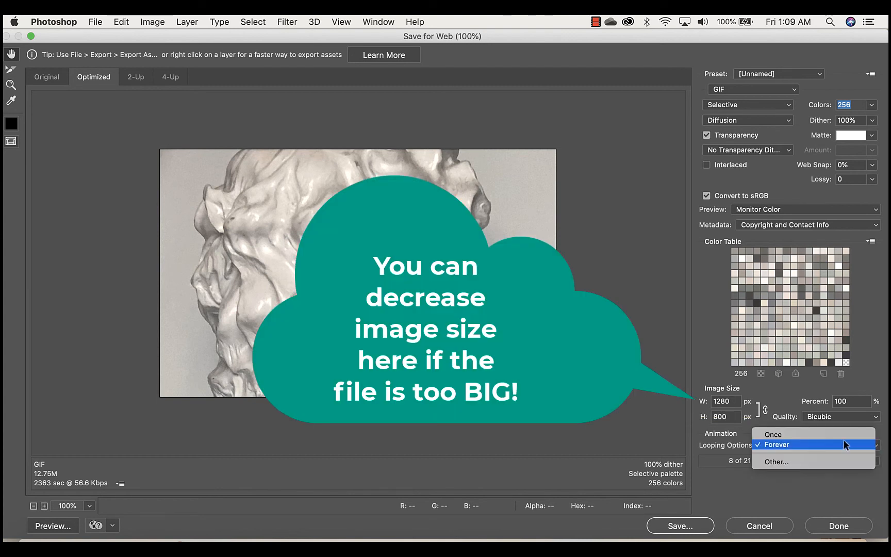
left_click(786, 446)
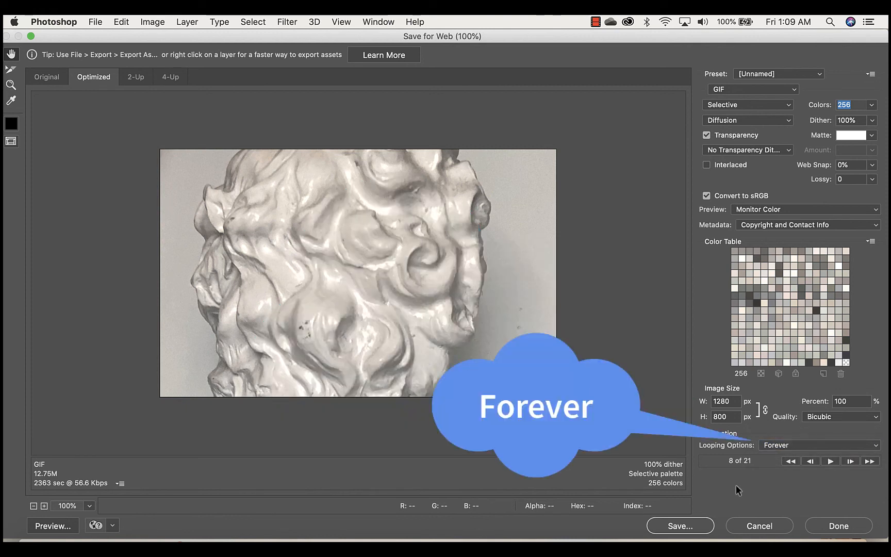
Start saving the optimized GIF and name the file Face.gif.
left_click(674, 530)
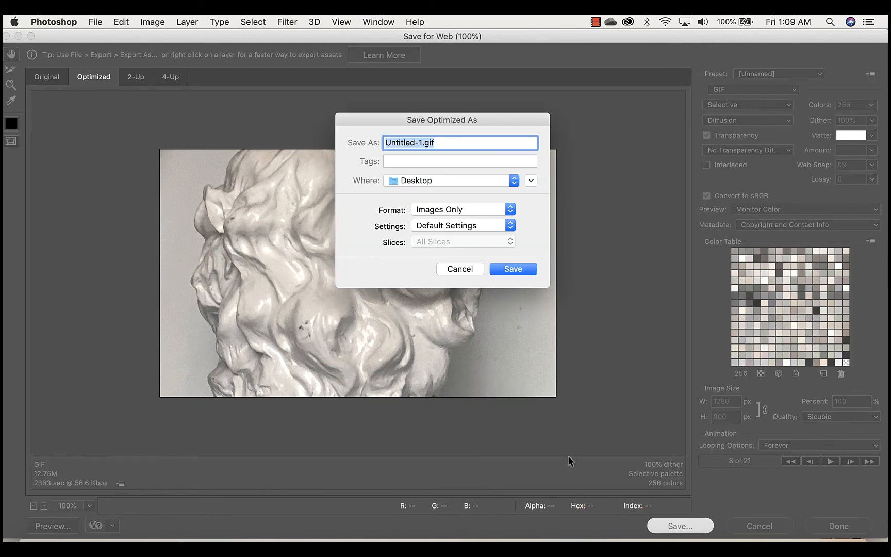
left_click(421, 145)
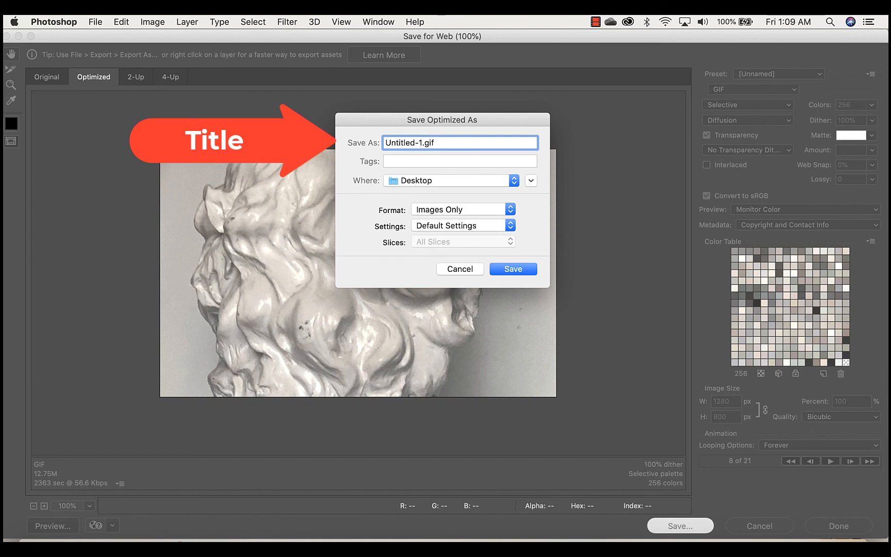
key("BackSpace")
key("BackSpace")
key("BackSpace")
key("BackSpace")
key("BackSpace")
key("BackSpace")
key("BackSpace")
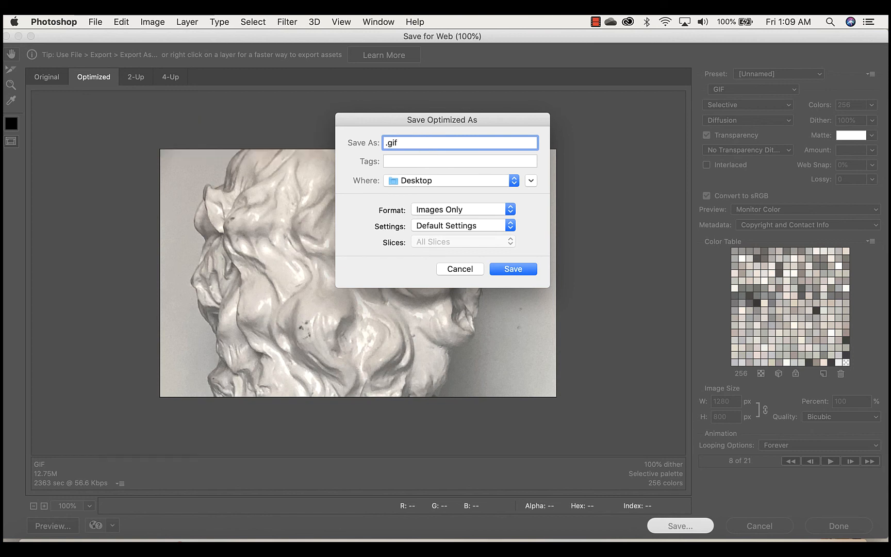
type("Face")
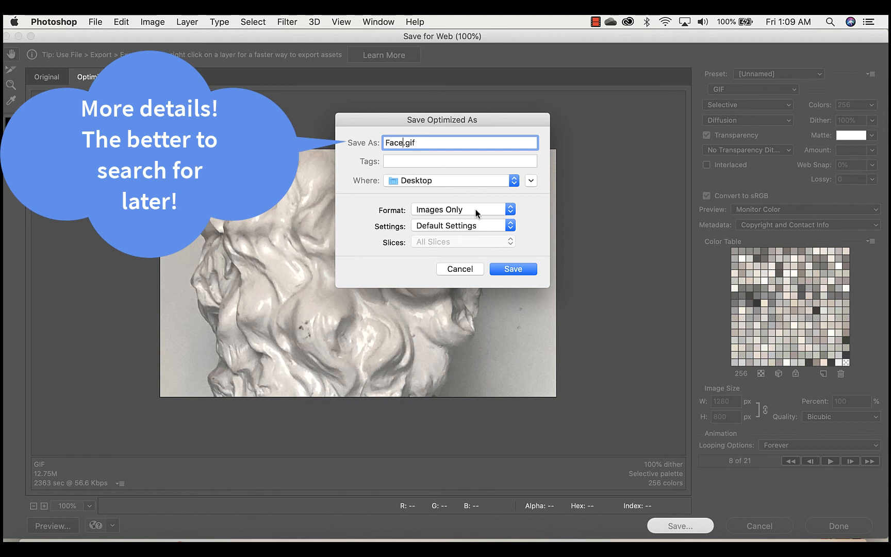
Save the GIF to the Desktop in the Images Only format, replacing the existing face.gif.
left_click(510, 214)
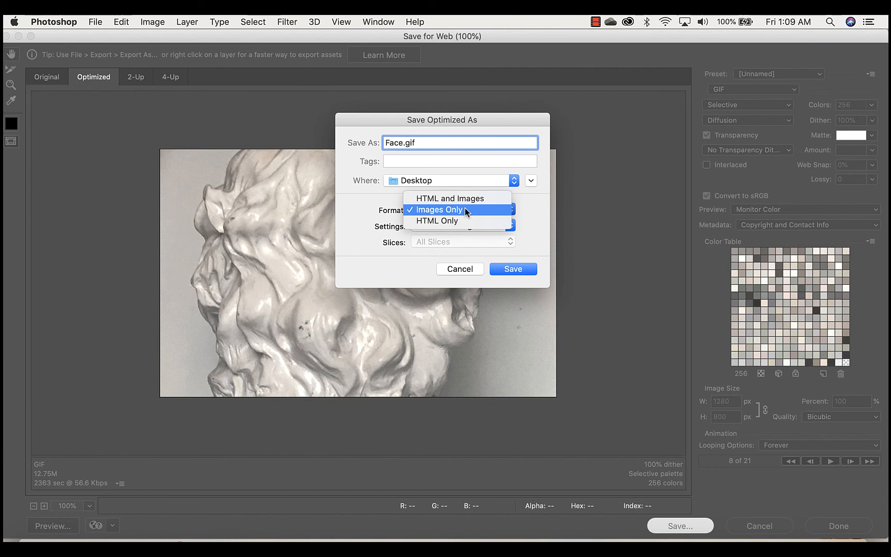
left_click(464, 209)
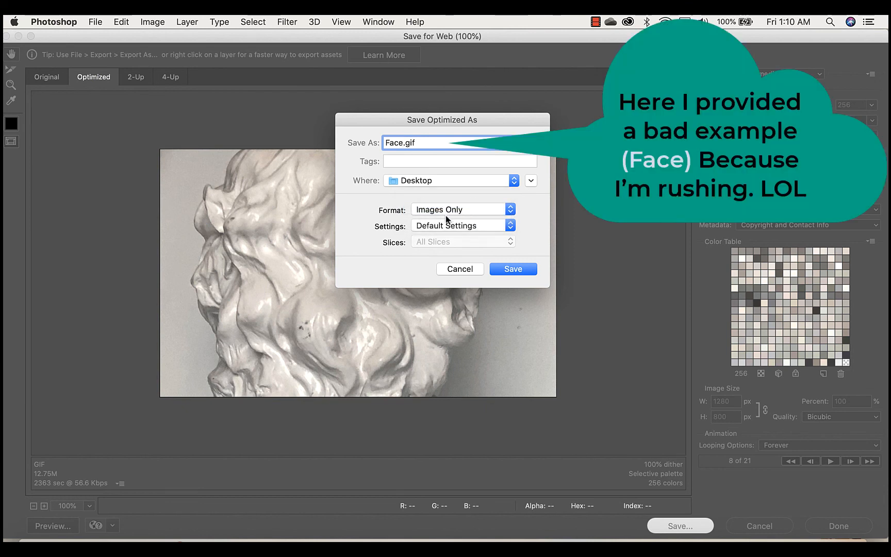
left_click(516, 269)
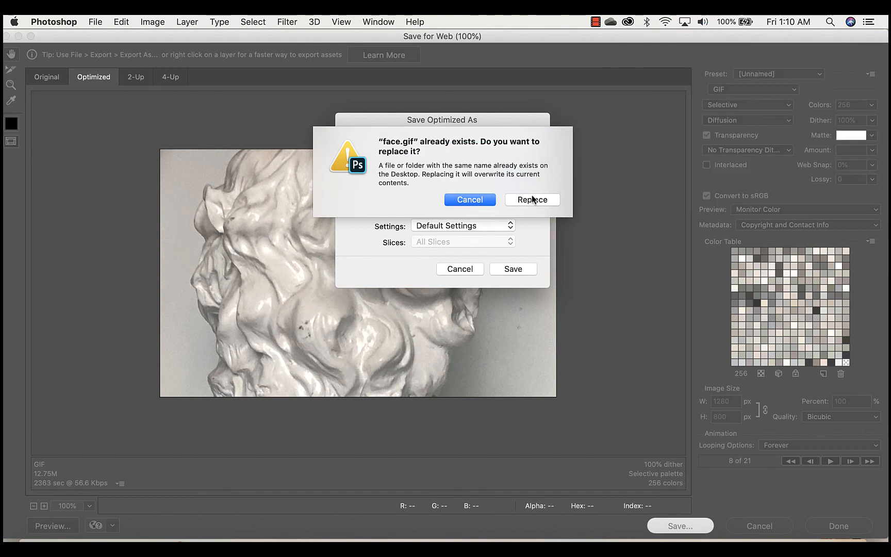
left_click(538, 200)
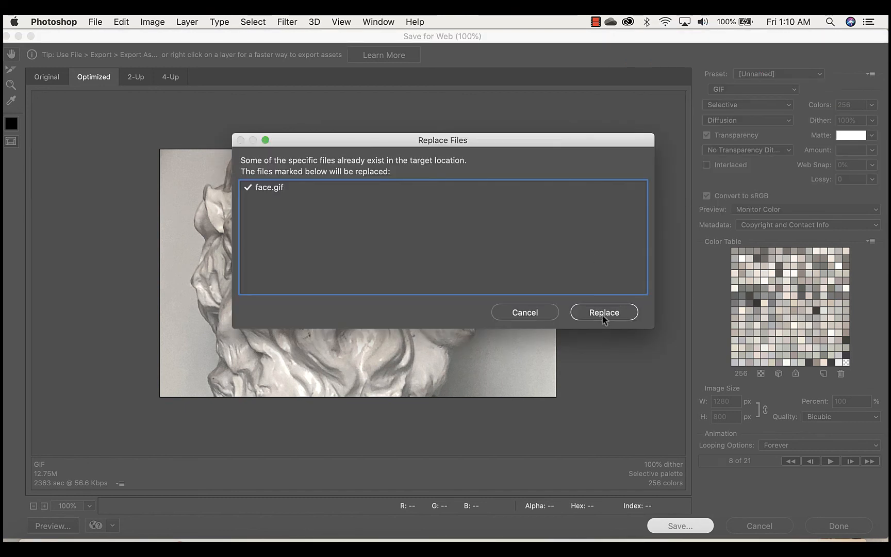
left_click(601, 314)
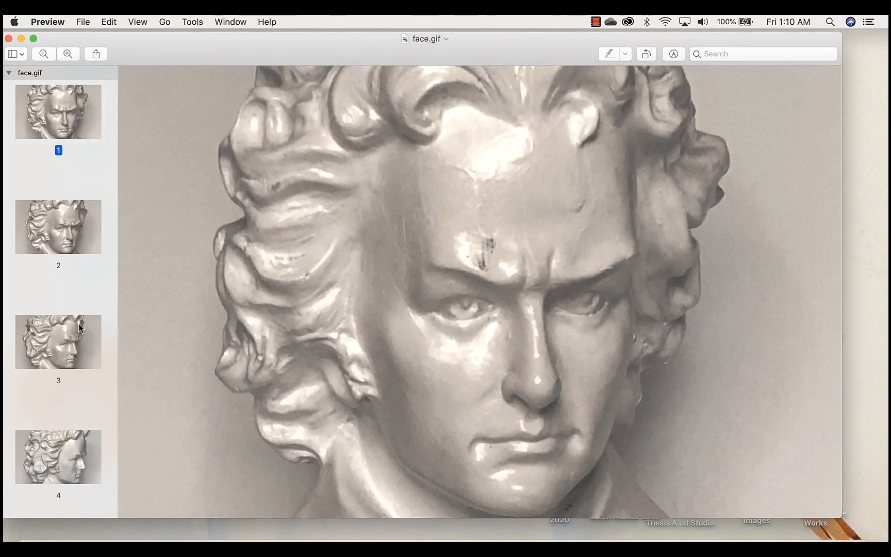
Look through the frame thumbnails of the exported face.gif in Preview.
scroll(78, 309, "down", 12)
scroll(80, 327, "down", 5)
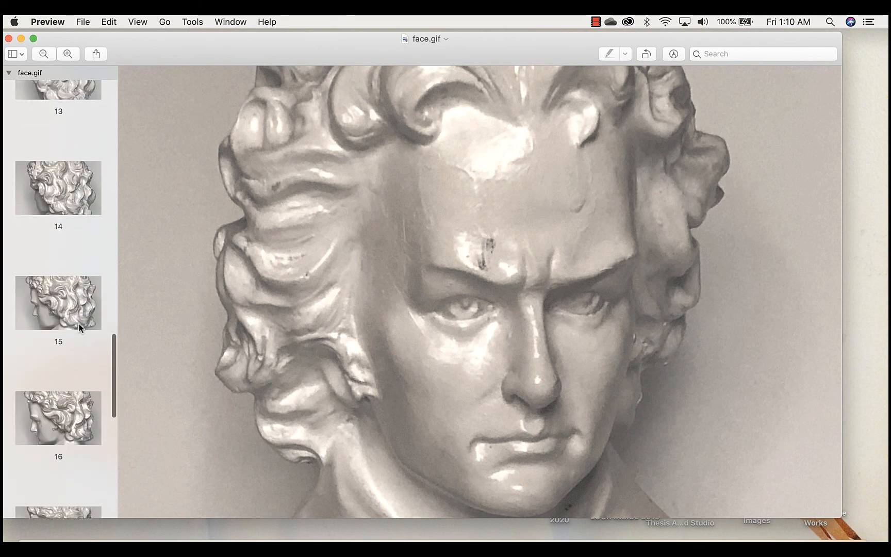
scroll(80, 327, "up", 1)
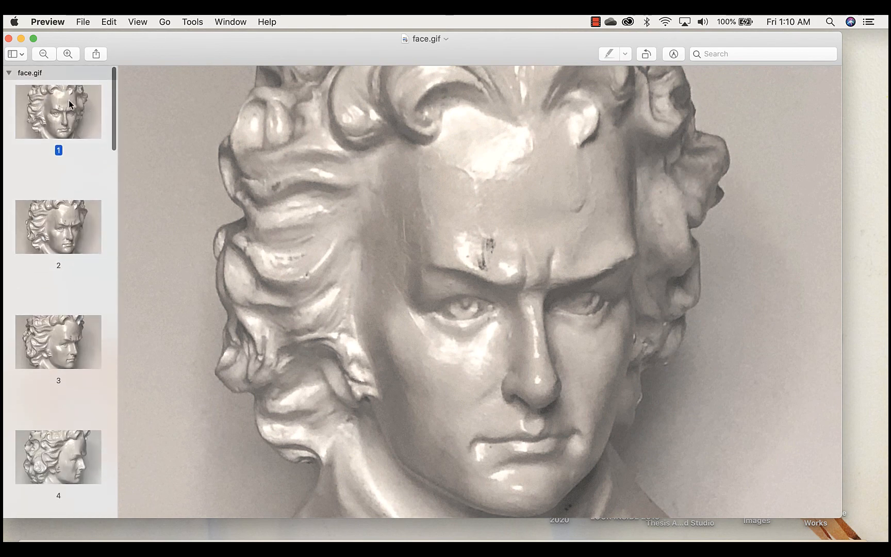